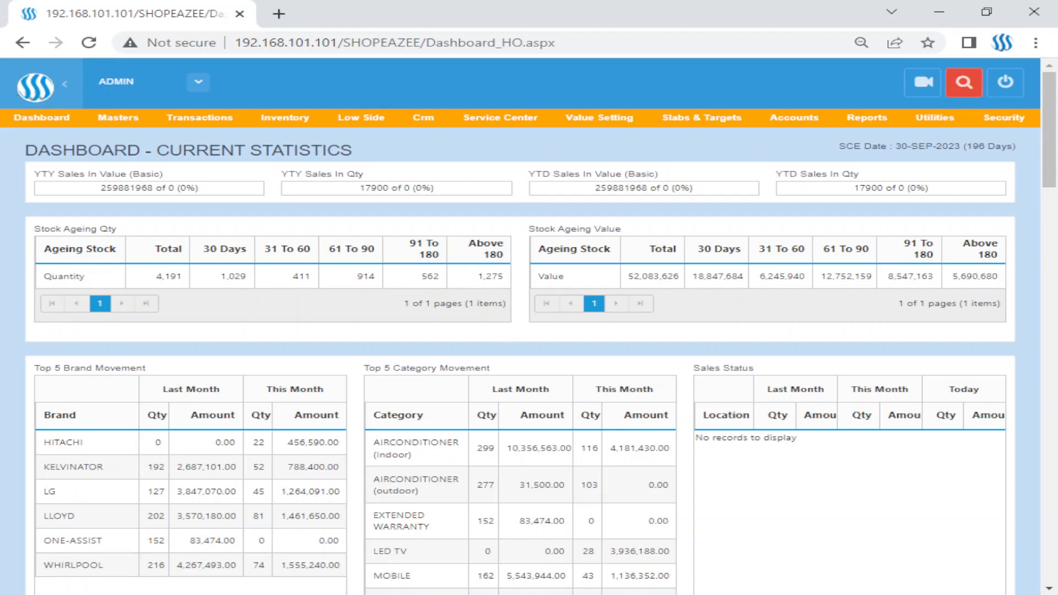
# Open the GST sales invoice page from the sales transactions.
pyautogui.moveTo(189, 122)
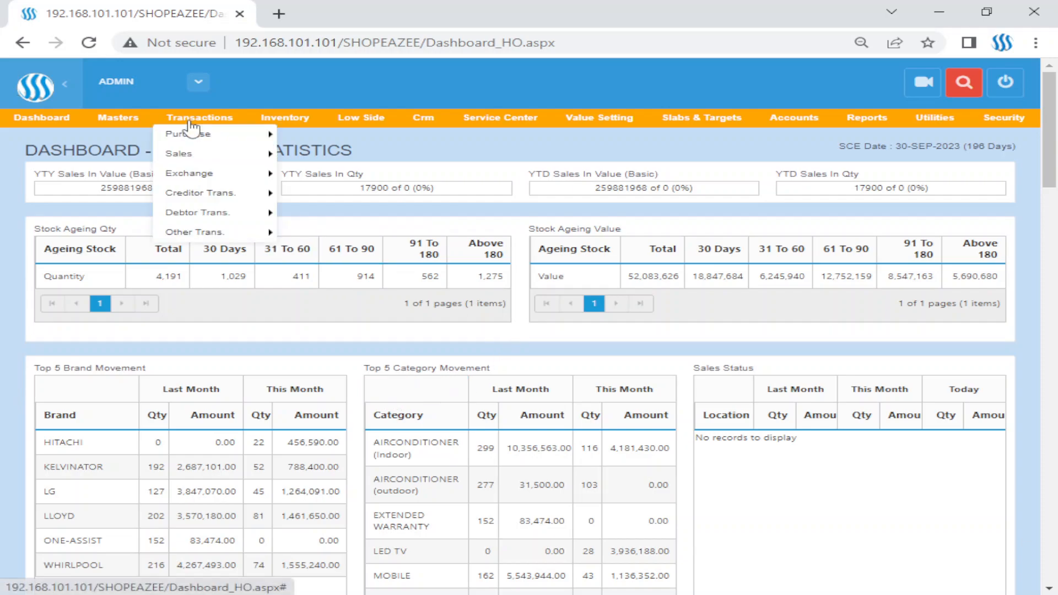
pyautogui.moveTo(176, 155)
pyautogui.click(317, 197)
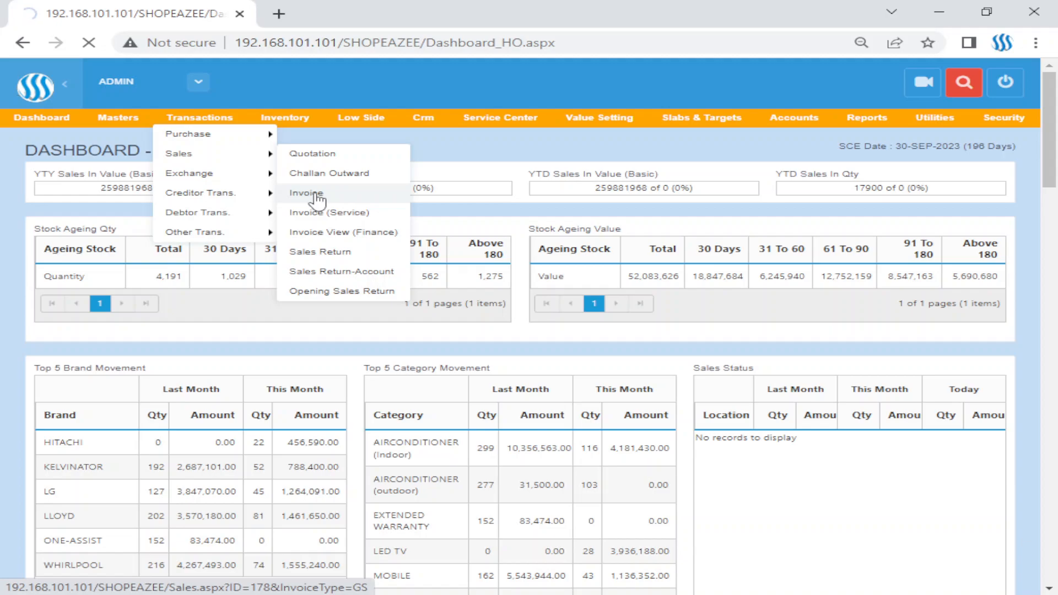
pyautogui.click(309, 194)
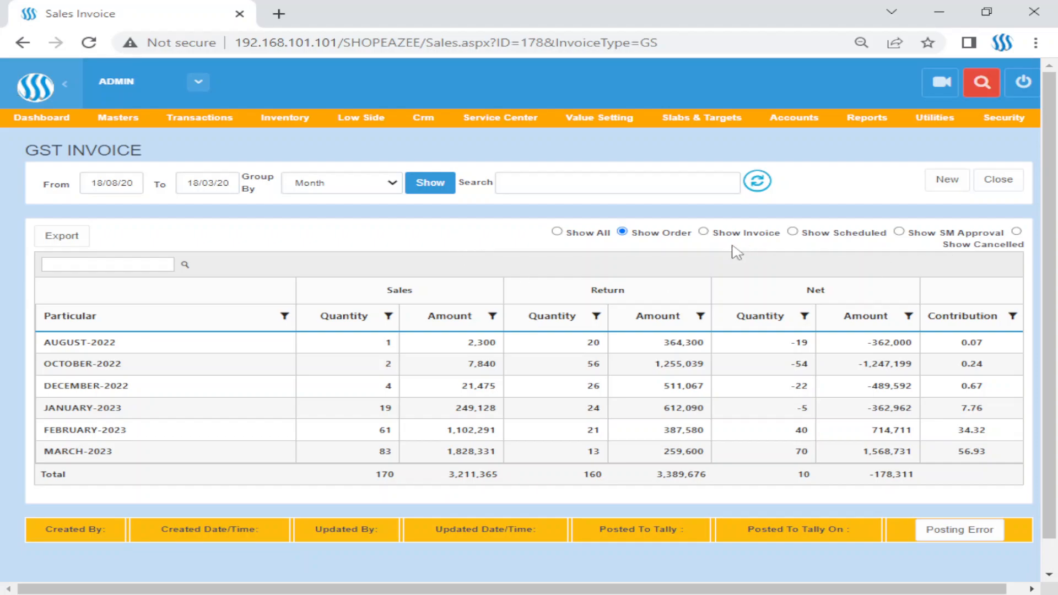
# Search the invoices by the customer's name and open the matching invoice.
pyautogui.click(577, 185)
pyautogui.write('BAC')
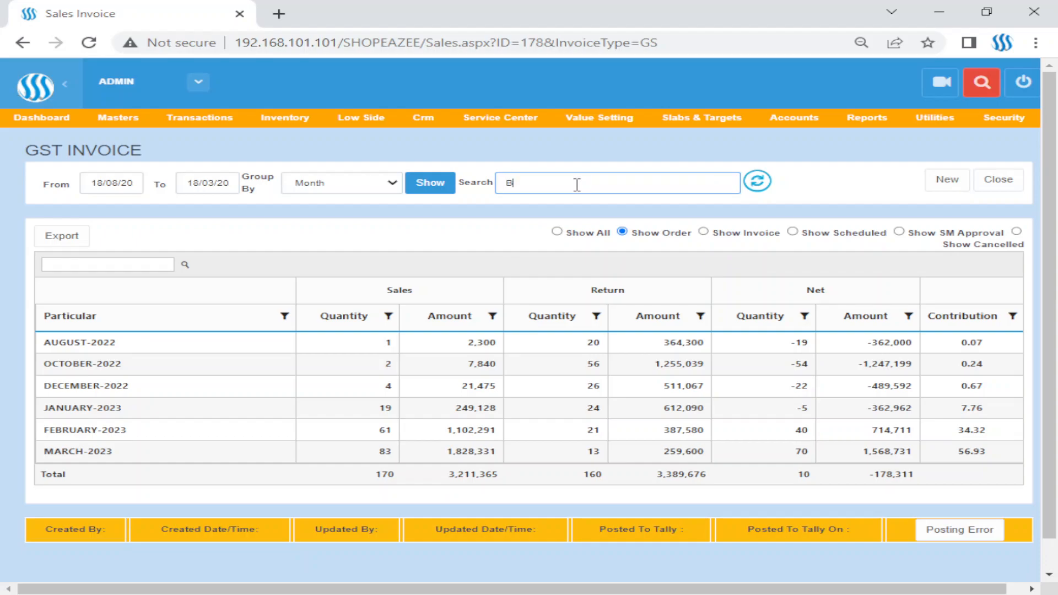
pyautogui.write('HH')
pyautogui.press('BackSpace')
pyautogui.press('BackSpace')
pyautogui.write('HE')
pyautogui.press('BackSpace')
pyautogui.press('BackSpace')
pyautogui.write('HA')
pyautogui.click(756, 181)
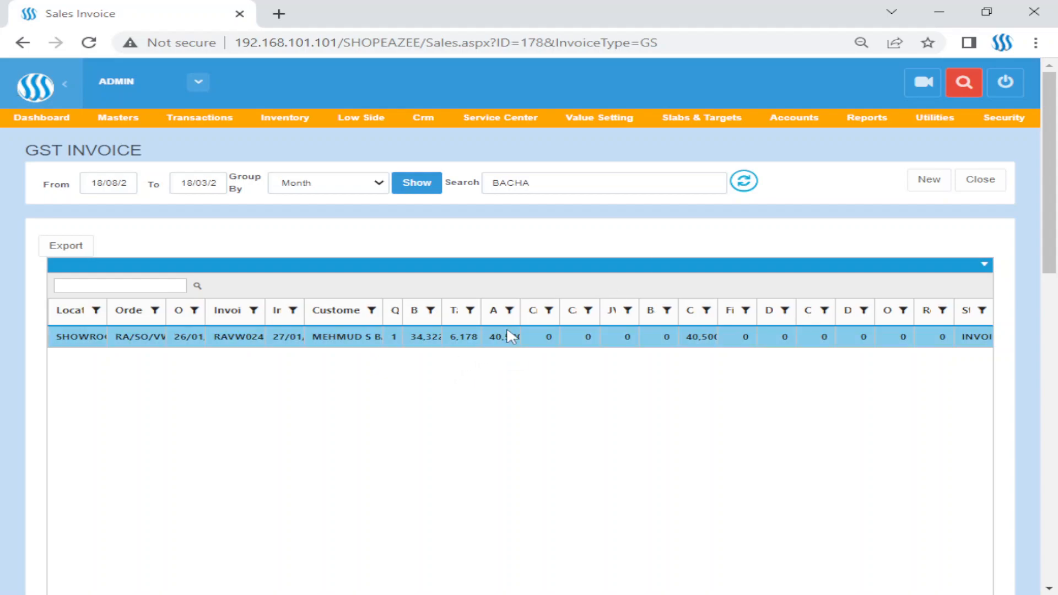
pyautogui.doubleClick(423, 342)
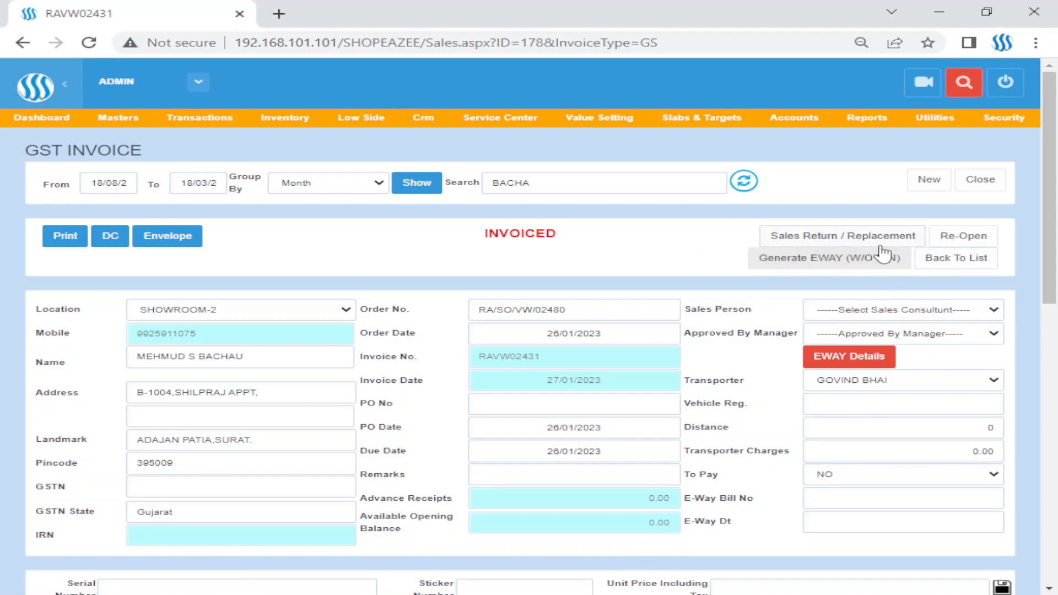
# Authorise a Sales Replacement for the invoice's WHIRLPOOL product and acknowledge the new replacement order.
pyautogui.click(851, 237)
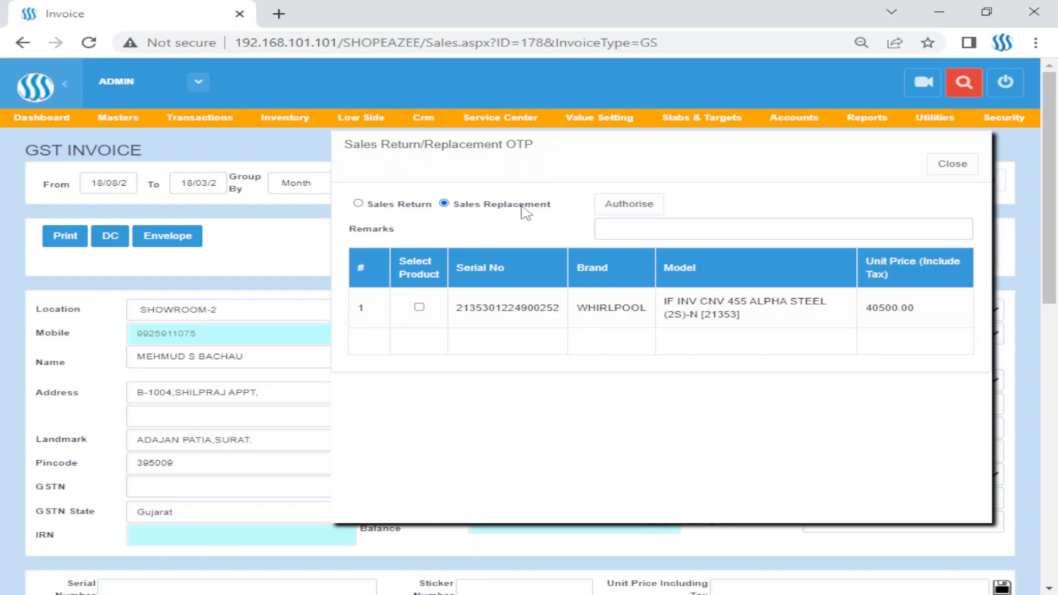
pyautogui.click(358, 203)
pyautogui.click(419, 307)
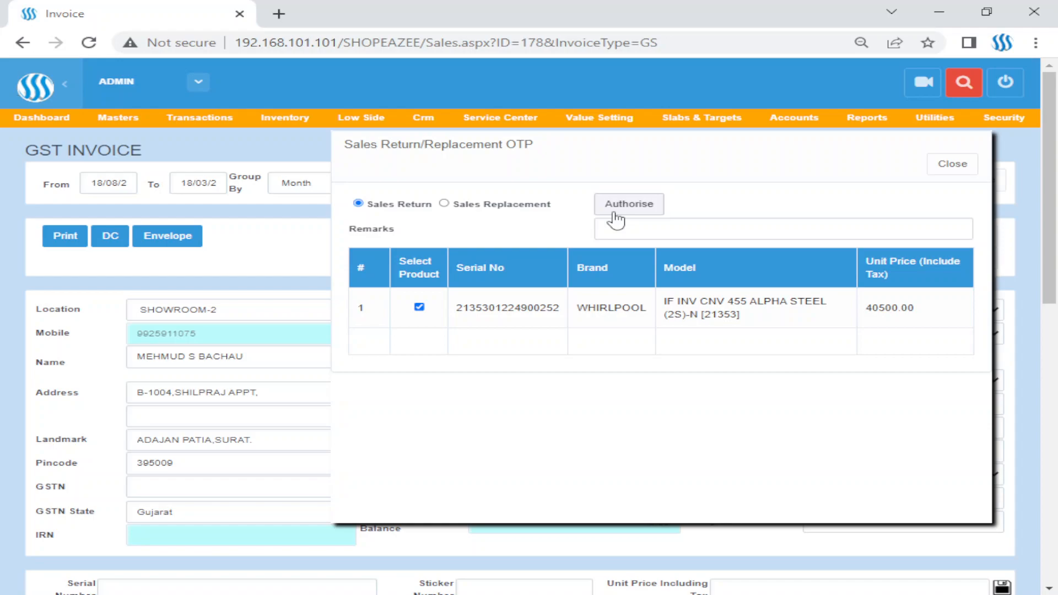
pyautogui.click(444, 204)
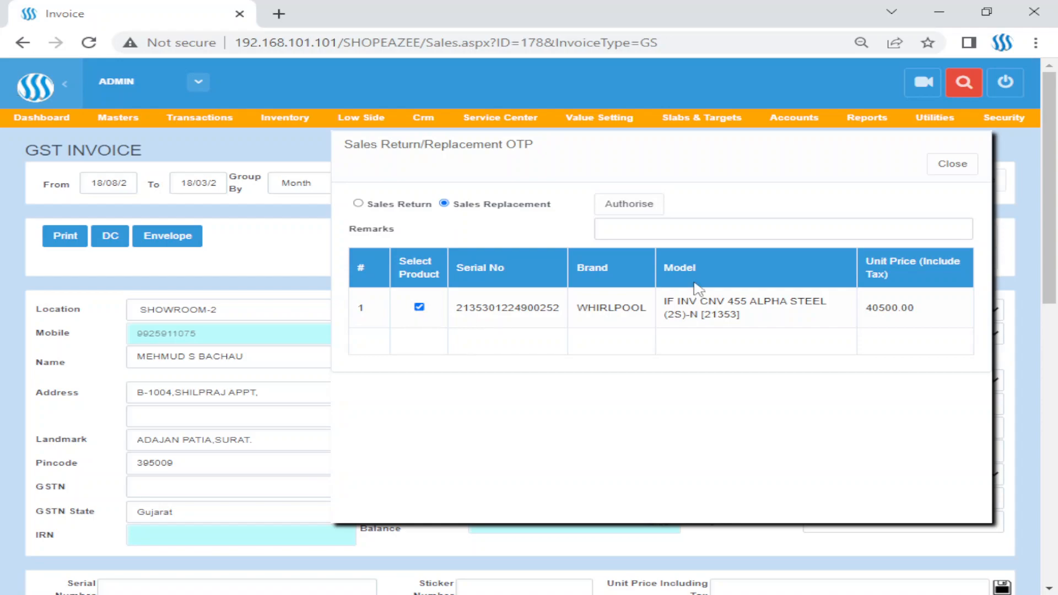
pyautogui.click(627, 210)
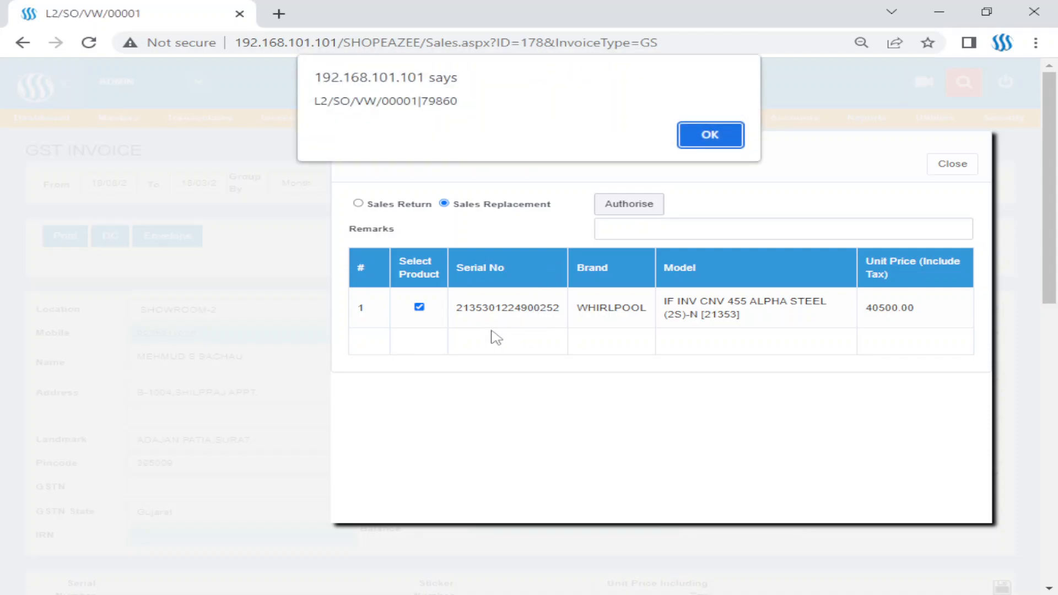
pyautogui.moveTo(318, 101); pyautogui.dragTo(465, 101)
pyautogui.click(706, 137)
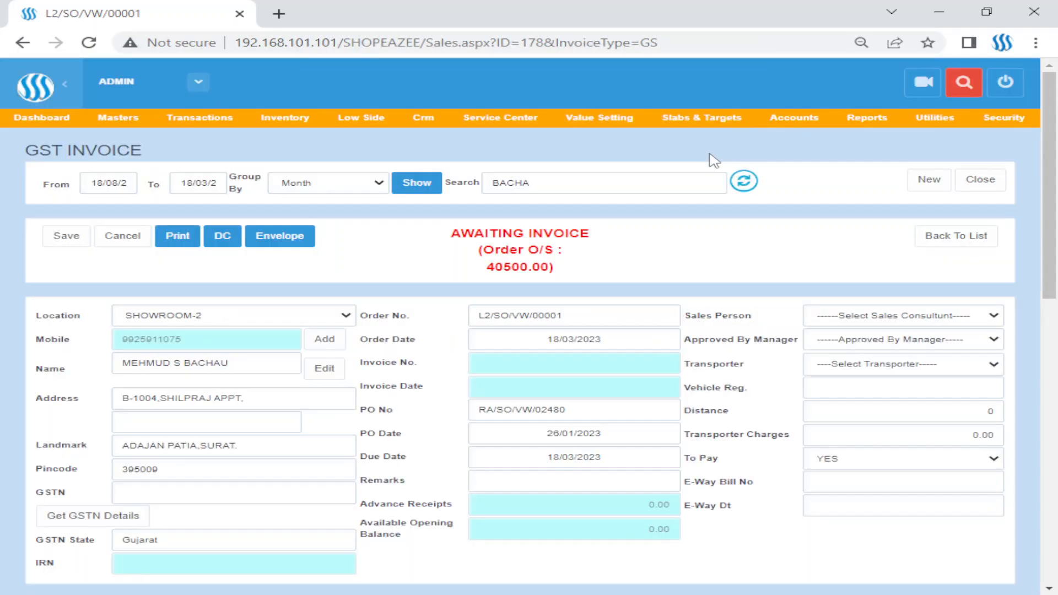
# Examine the replacement order's status, PO number, PO date and order number.
pyautogui.moveTo(457, 234); pyautogui.dragTo(562, 250)
pyautogui.scroll(-1, 560, 285)
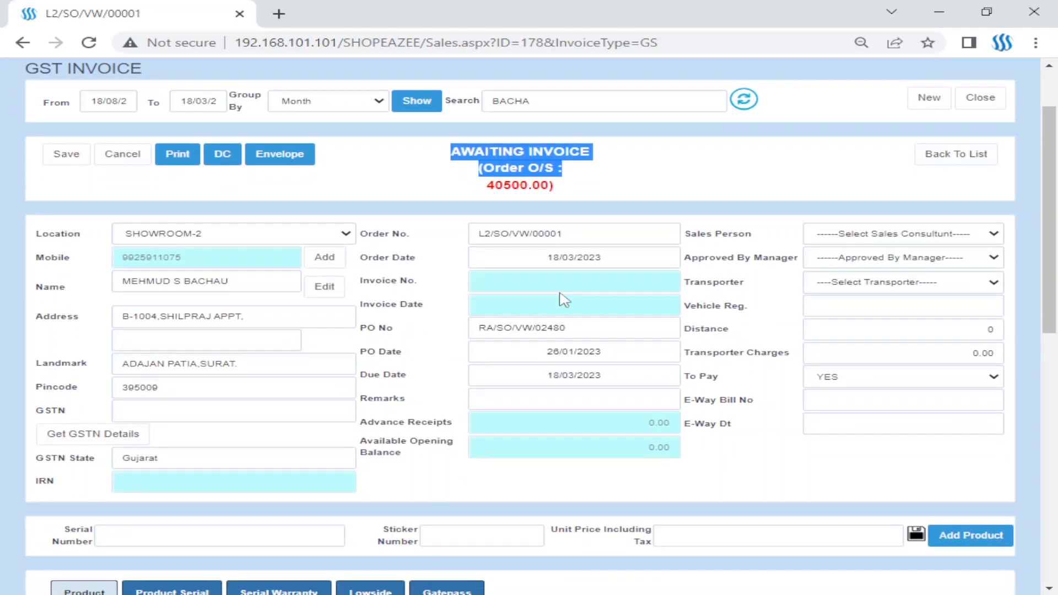
pyautogui.tripleClick(595, 329)
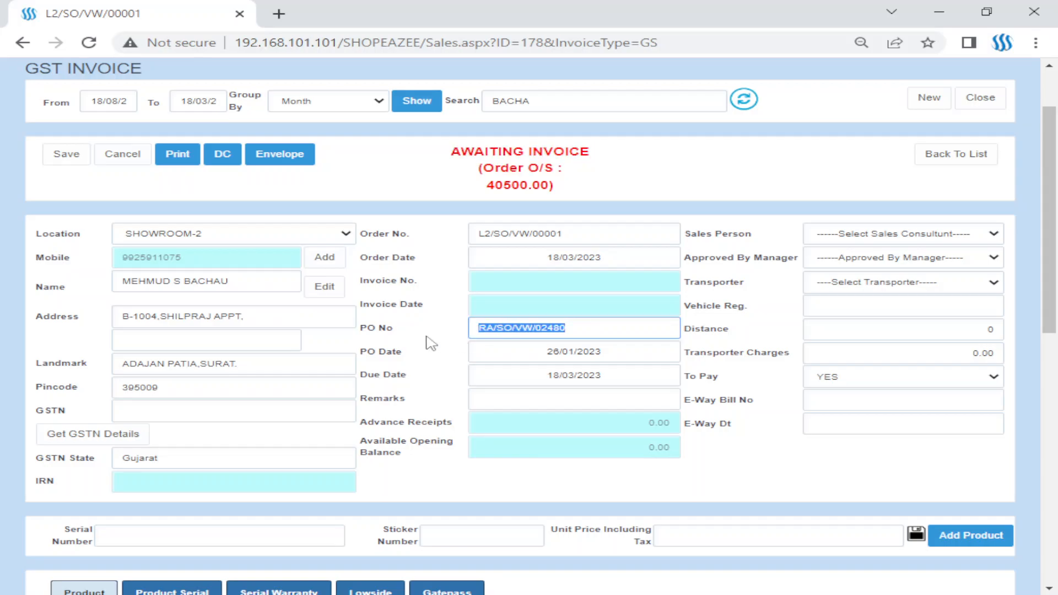
pyautogui.click(478, 330)
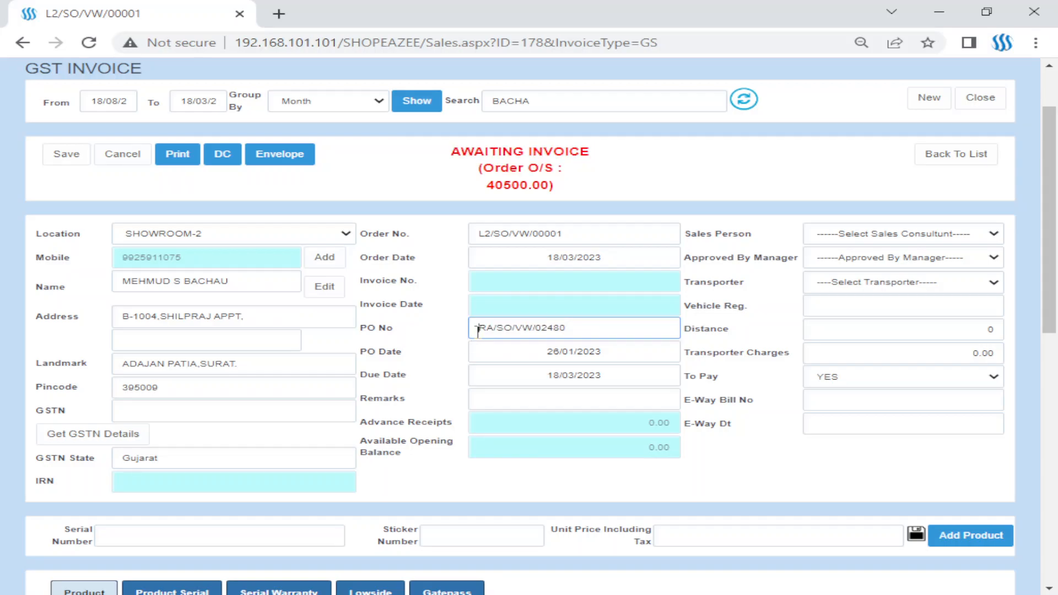
pyautogui.tripleClick(610, 329)
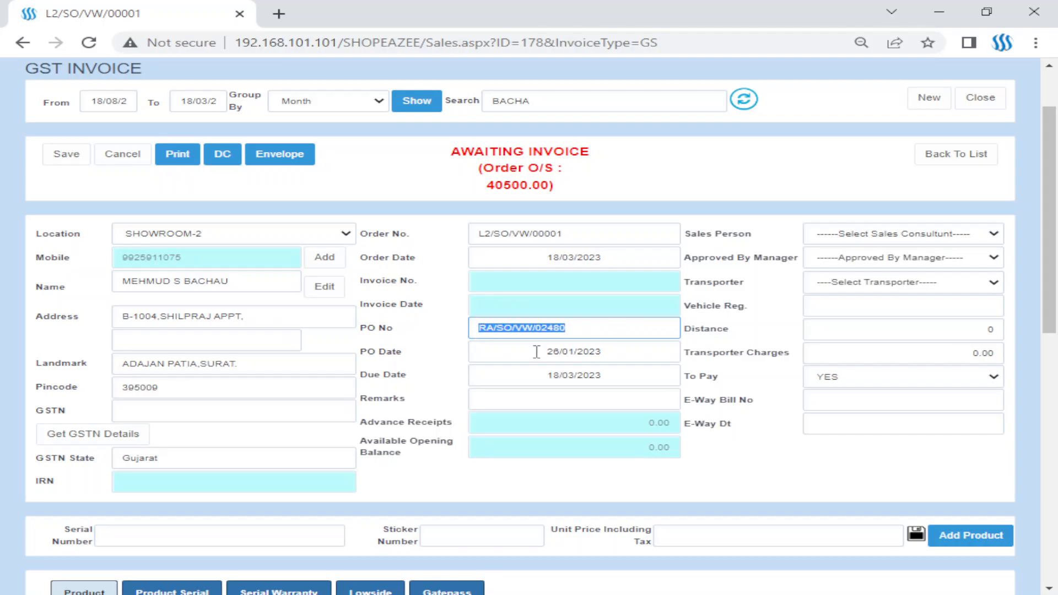
pyautogui.moveTo(500, 355); pyautogui.dragTo(638, 348)
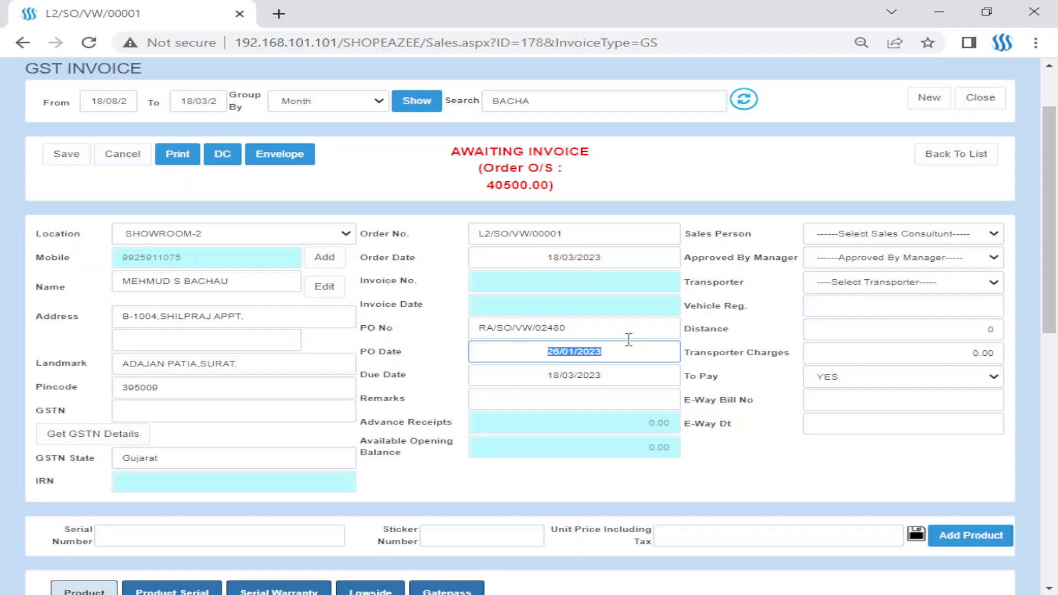
pyautogui.tripleClick(599, 235)
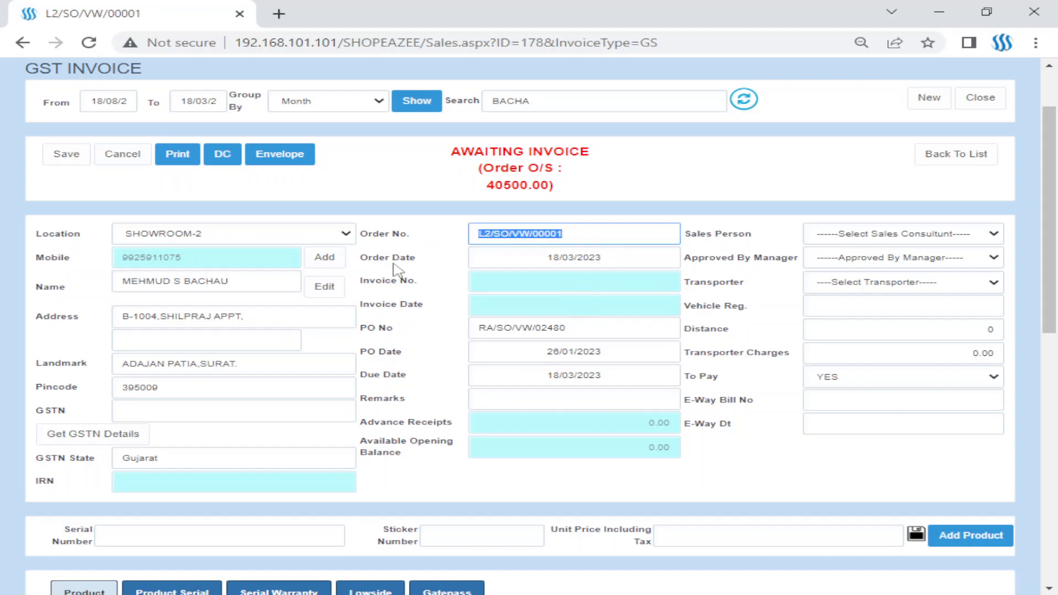
# Show the product serial details of the replacement order, including the serial number entry for the WHIRLPOOL item.
pyautogui.scroll(-6, 402, 278)
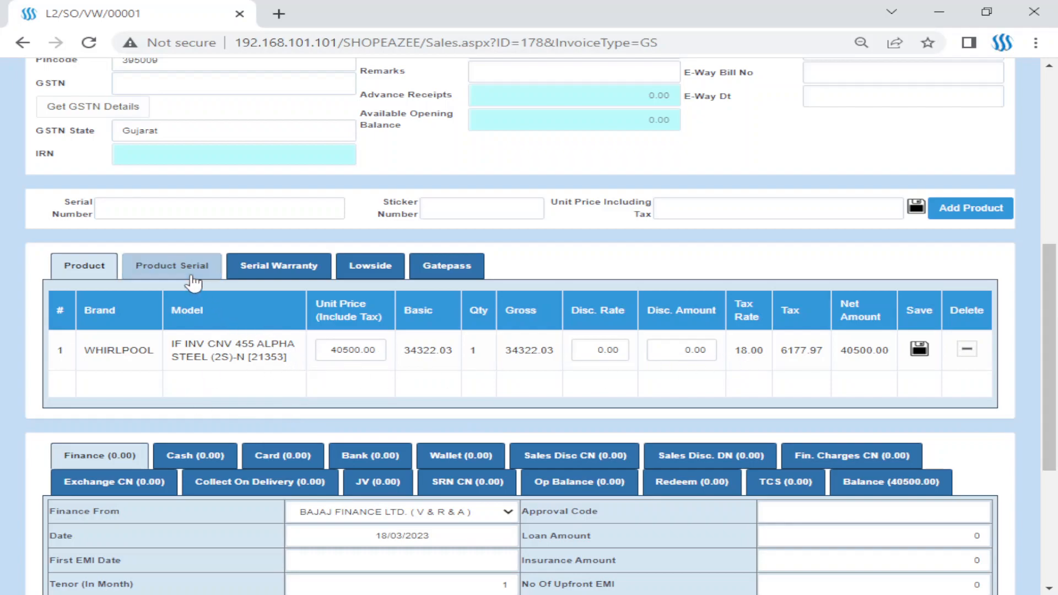
pyautogui.click(172, 265)
pyautogui.click(604, 393)
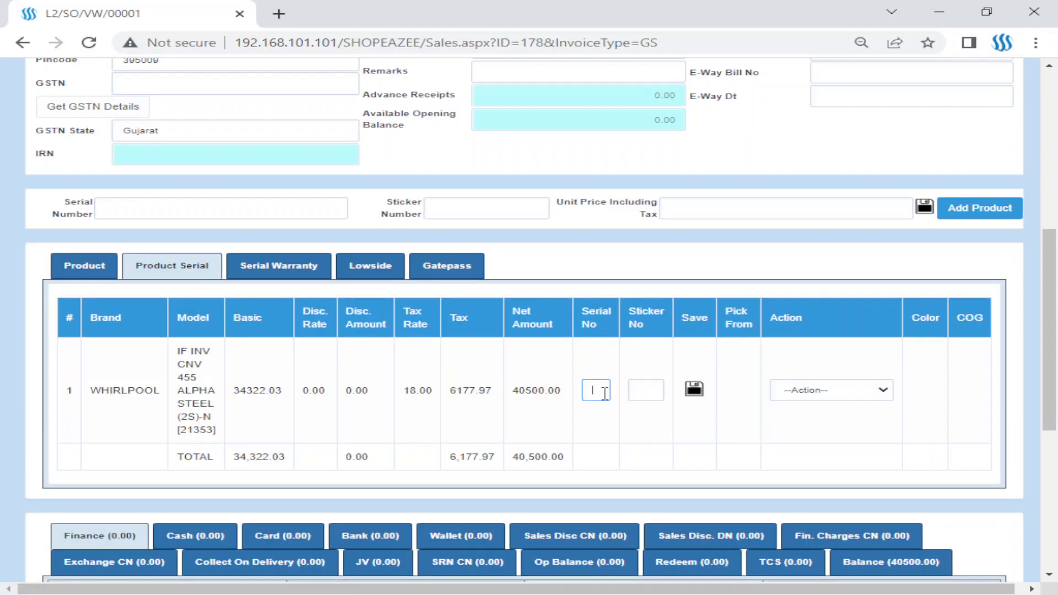
pyautogui.hotkey('ctrl', '-')
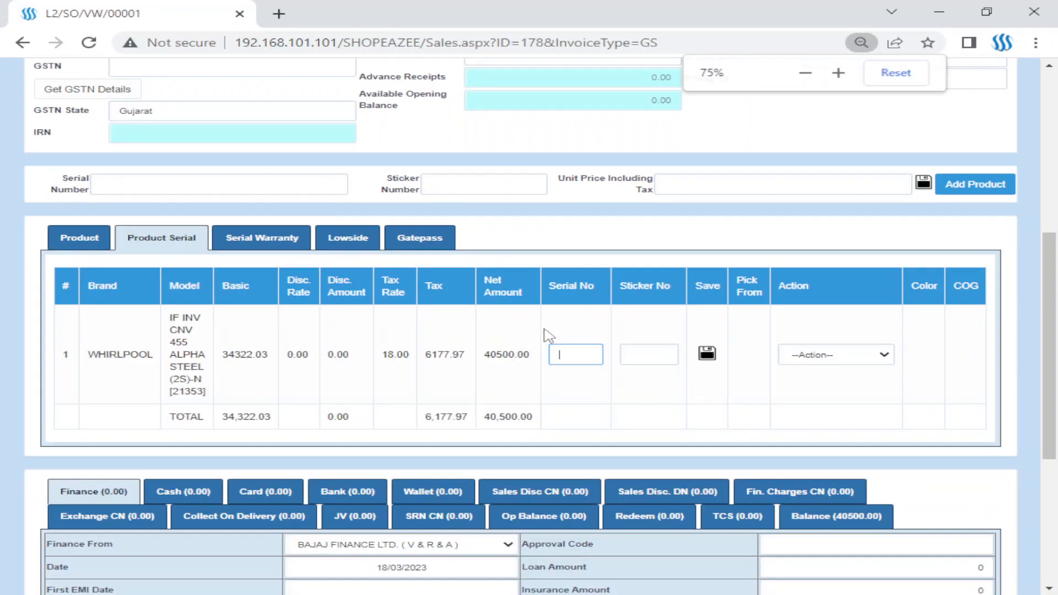
# Choose a sales person, an approving manager and a transporter for the replacement order.
pyautogui.scroll(7, 547, 336)
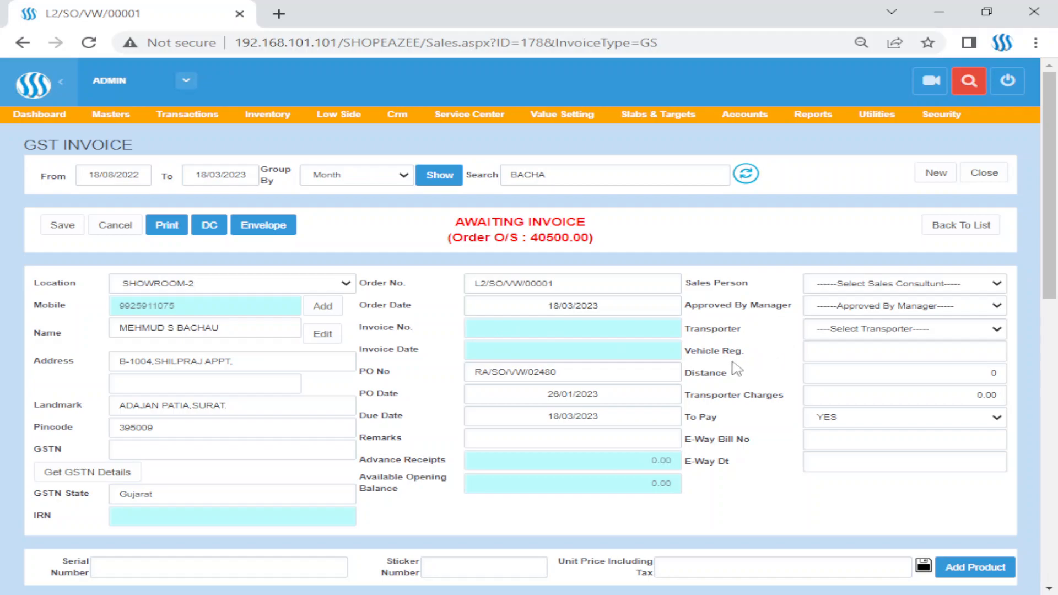
pyautogui.click(867, 288)
pyautogui.click(855, 310)
pyautogui.click(853, 306)
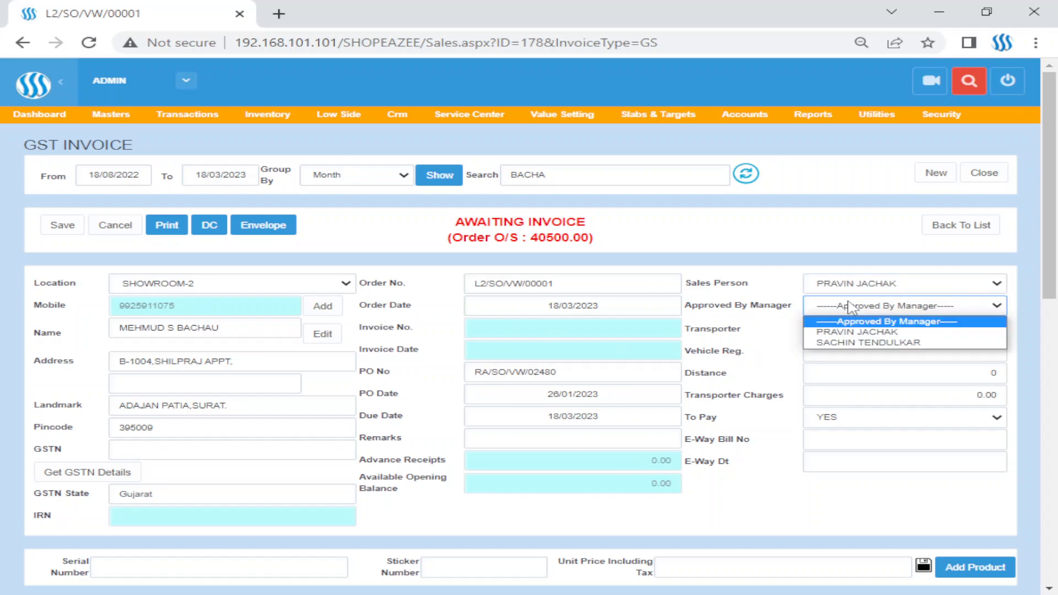
pyautogui.click(843, 332)
pyautogui.click(843, 330)
pyautogui.click(832, 361)
pyautogui.scroll(-7, 732, 365)
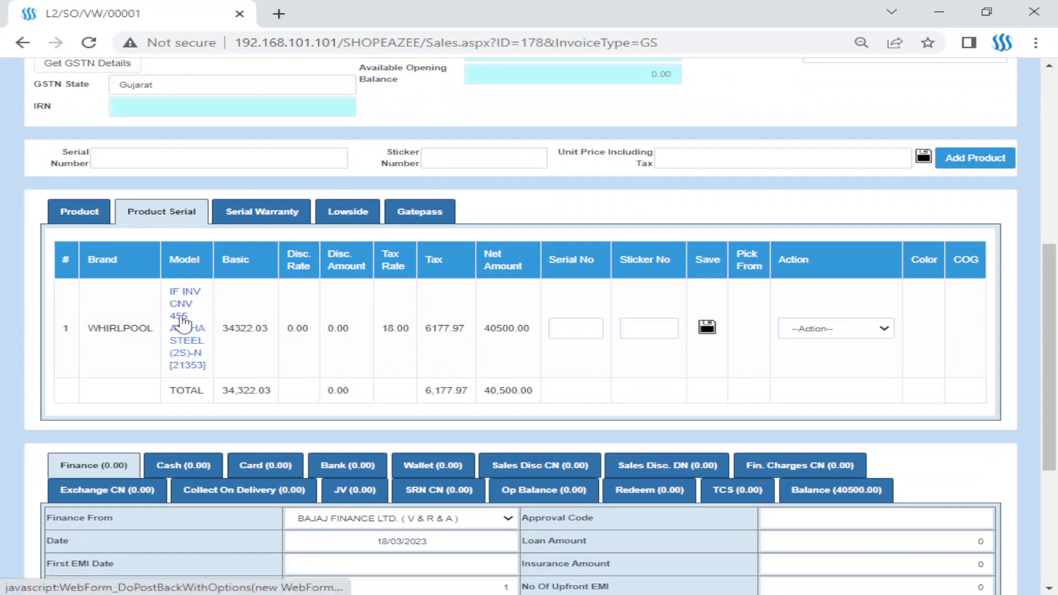
pyautogui.click(831, 330)
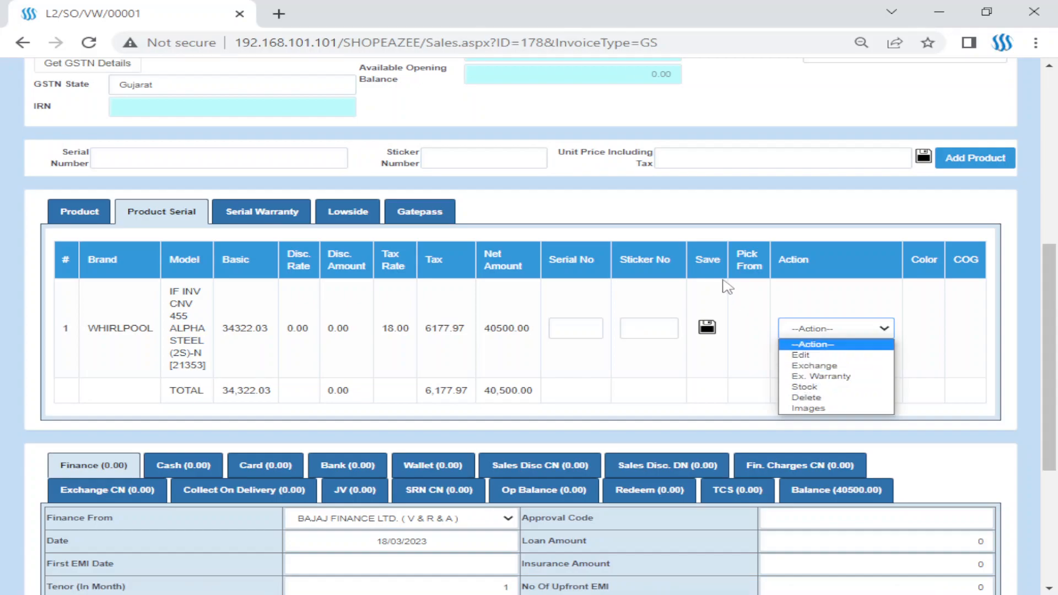
pyautogui.click(703, 227)
pyautogui.click(188, 337)
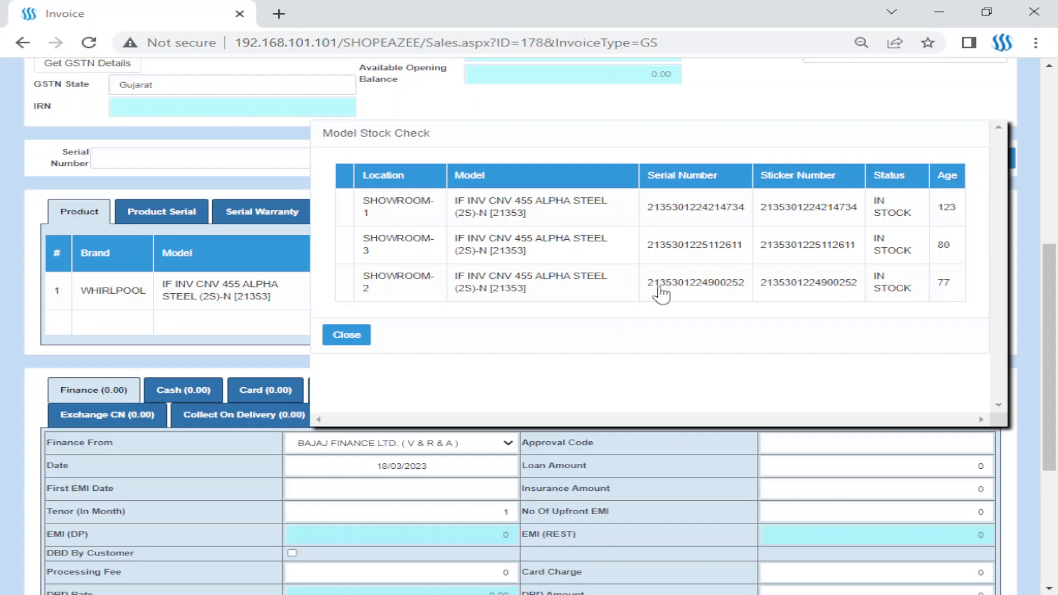
pyautogui.click(664, 283)
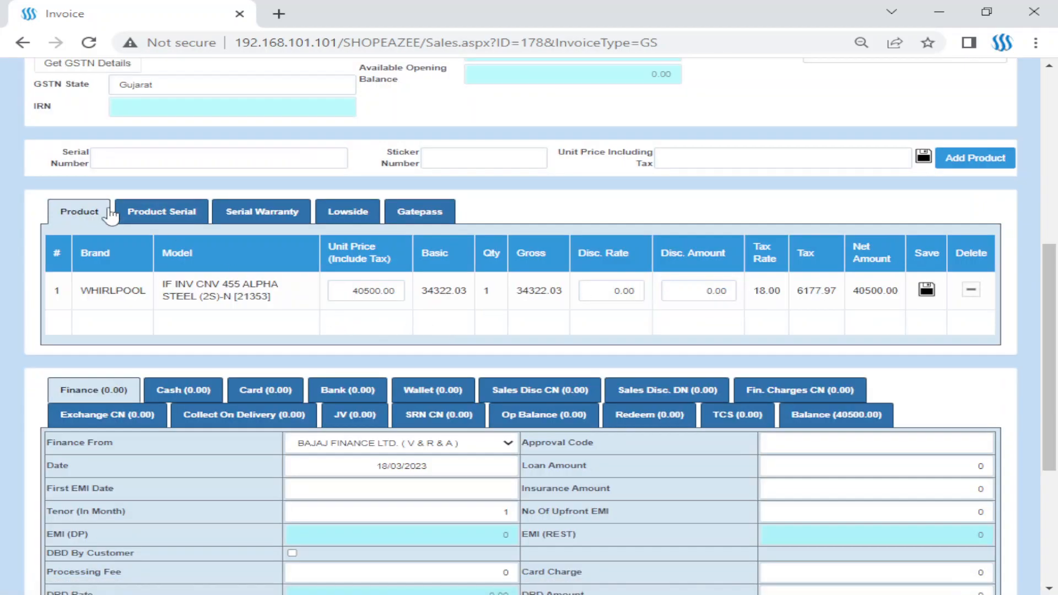
pyautogui.click(149, 215)
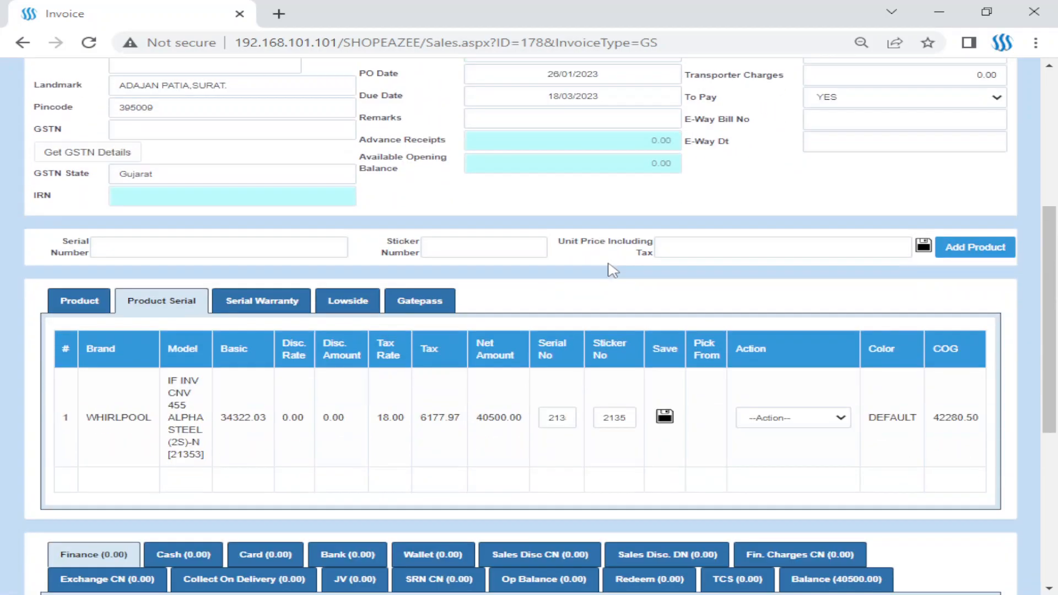
# Adjust 40500.00 from the sales return credit note against the order and authorise the adjustment.
pyautogui.scroll(-4, 303, 397)
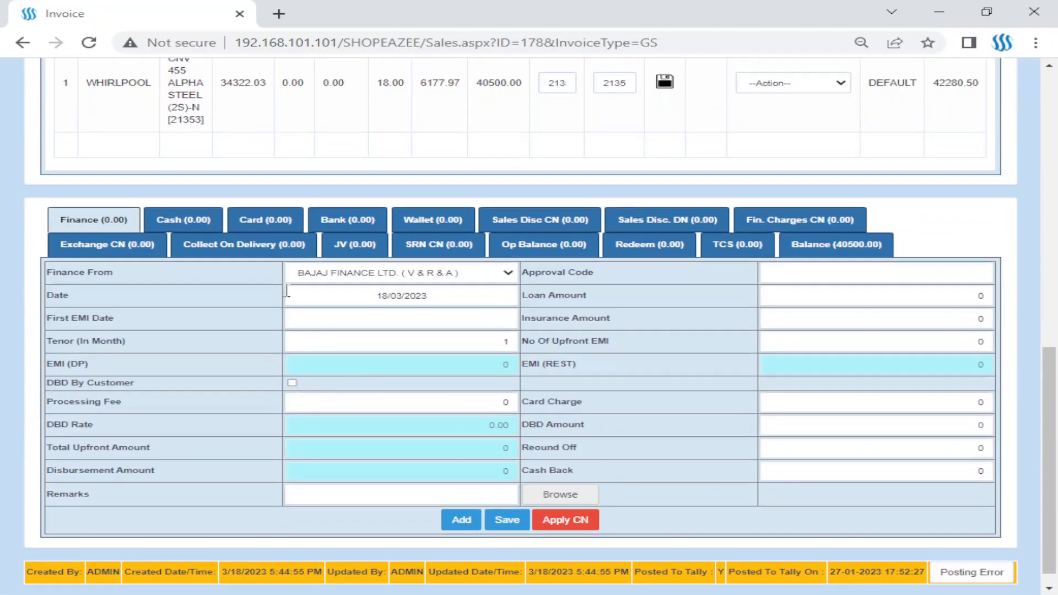
pyautogui.click(839, 251)
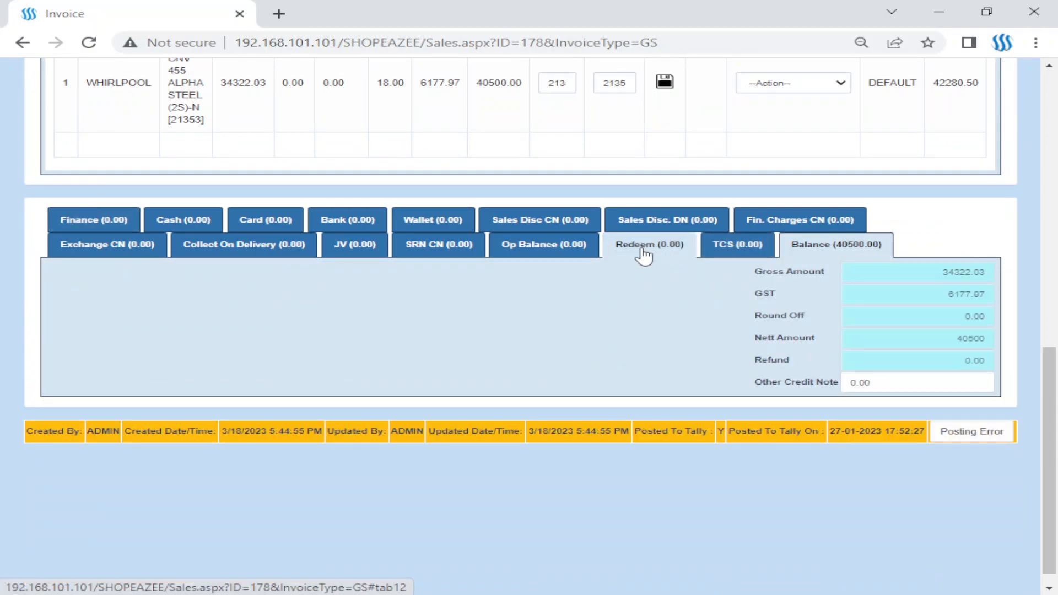
pyautogui.click(411, 261)
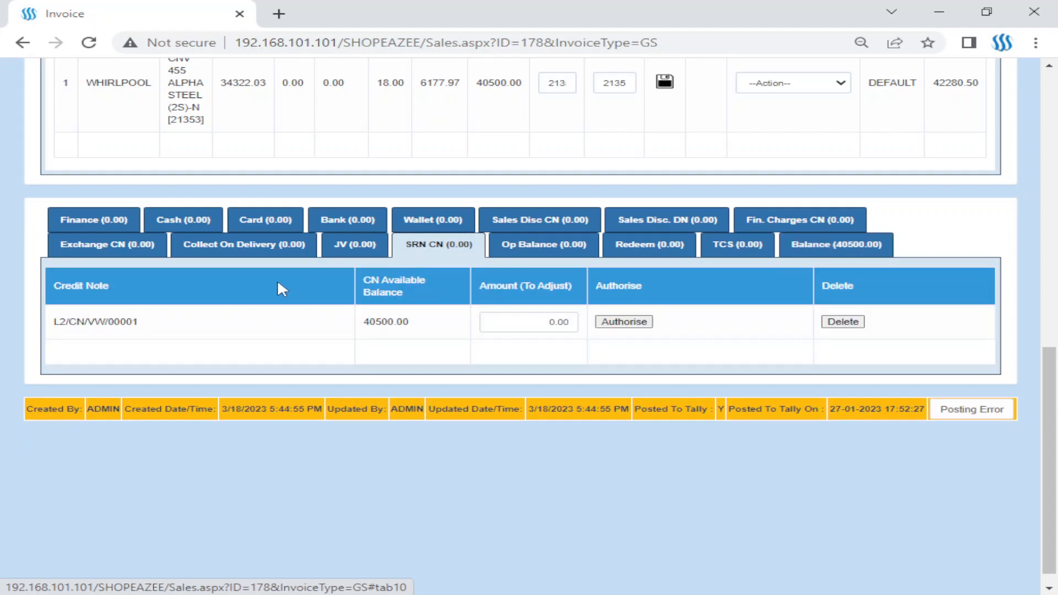
pyautogui.click(184, 330)
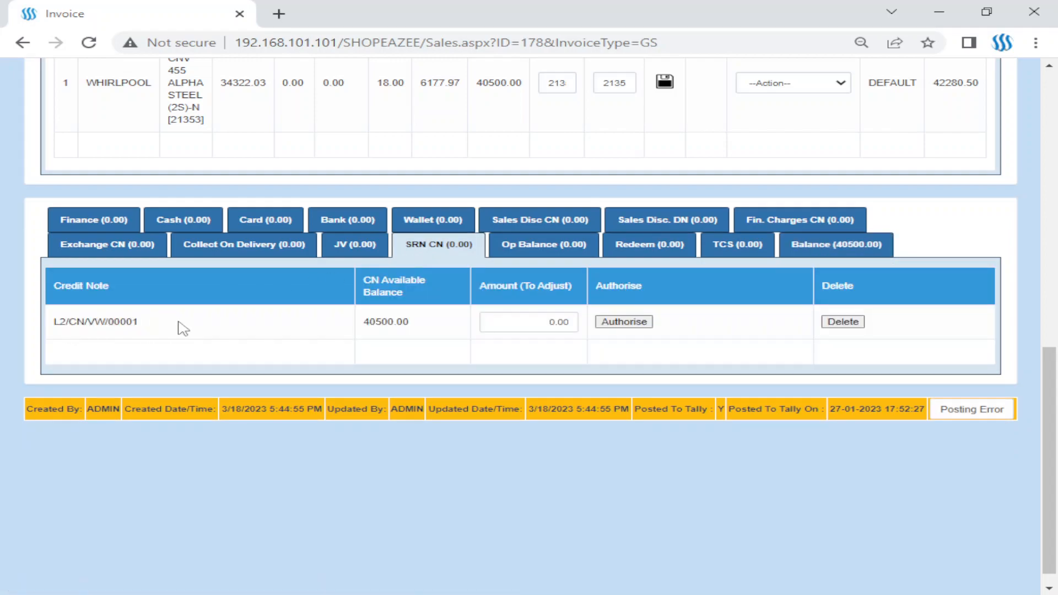
pyautogui.moveTo(364, 323); pyautogui.dragTo(410, 324)
pyautogui.hotkey('ctrl', 'c')
pyautogui.moveTo(536, 323); pyautogui.dragTo(568, 325)
pyautogui.hotkey('ctrl', 'v')
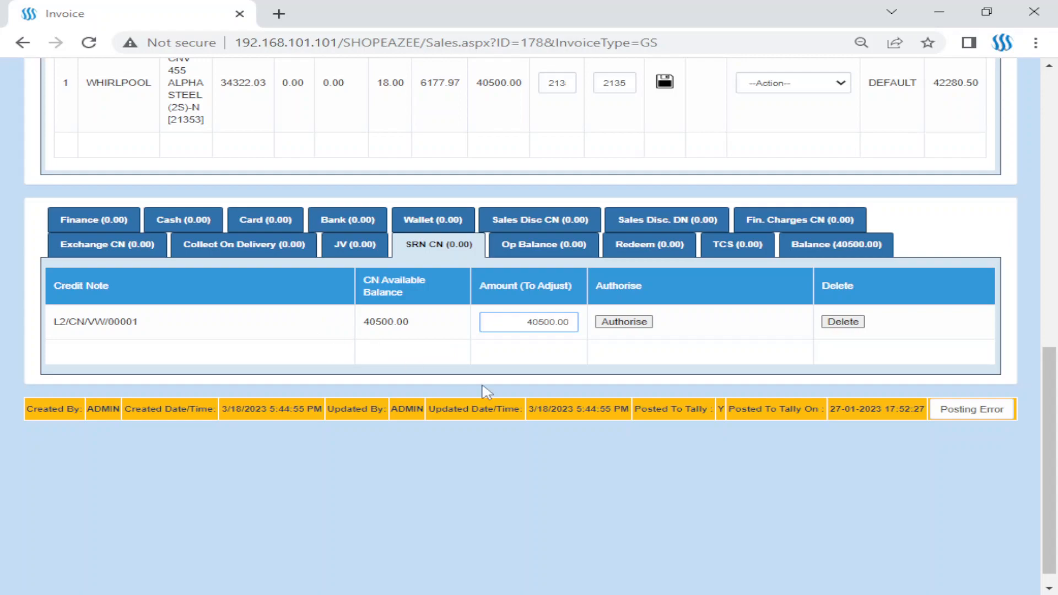
pyautogui.click(642, 324)
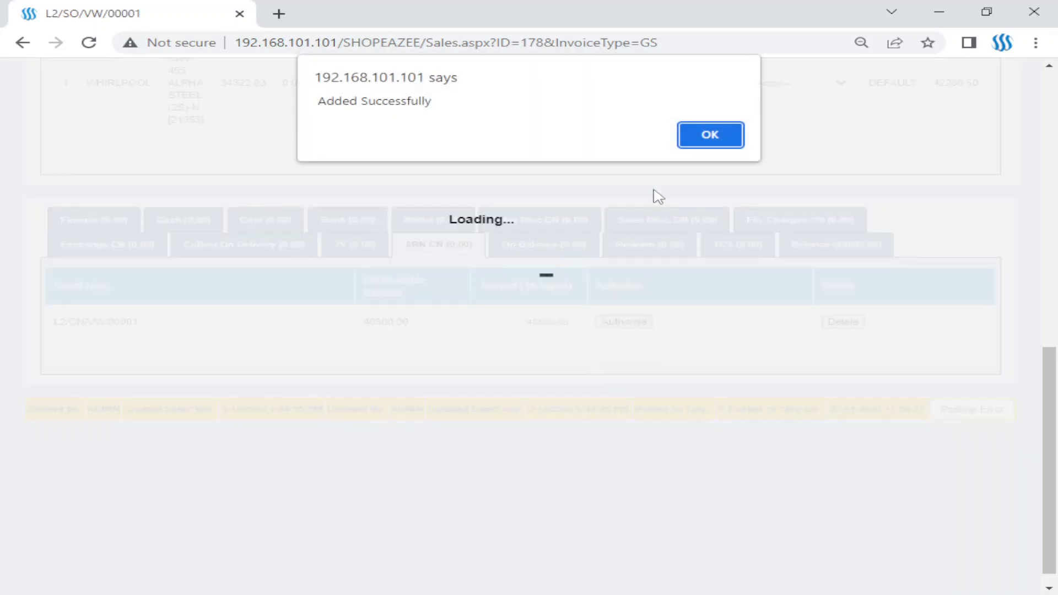
pyautogui.click(700, 140)
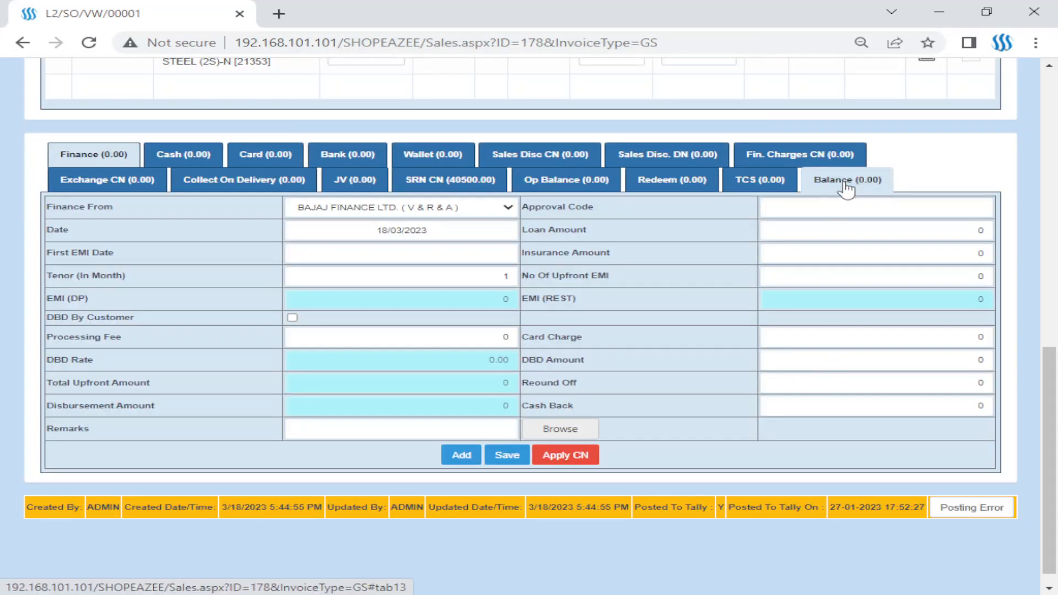
# Check the replacement order's remaining balance and its invoice status.
pyautogui.click(847, 189)
pyautogui.scroll(3, 693, 259)
pyautogui.scroll(8, 694, 257)
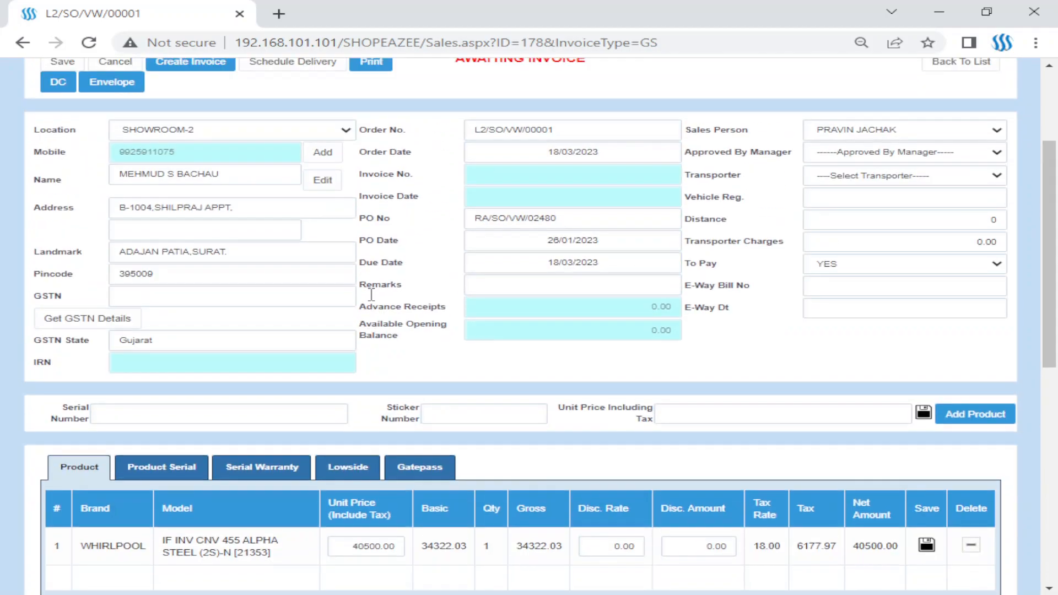
pyautogui.moveTo(465, 222); pyautogui.dragTo(626, 233)
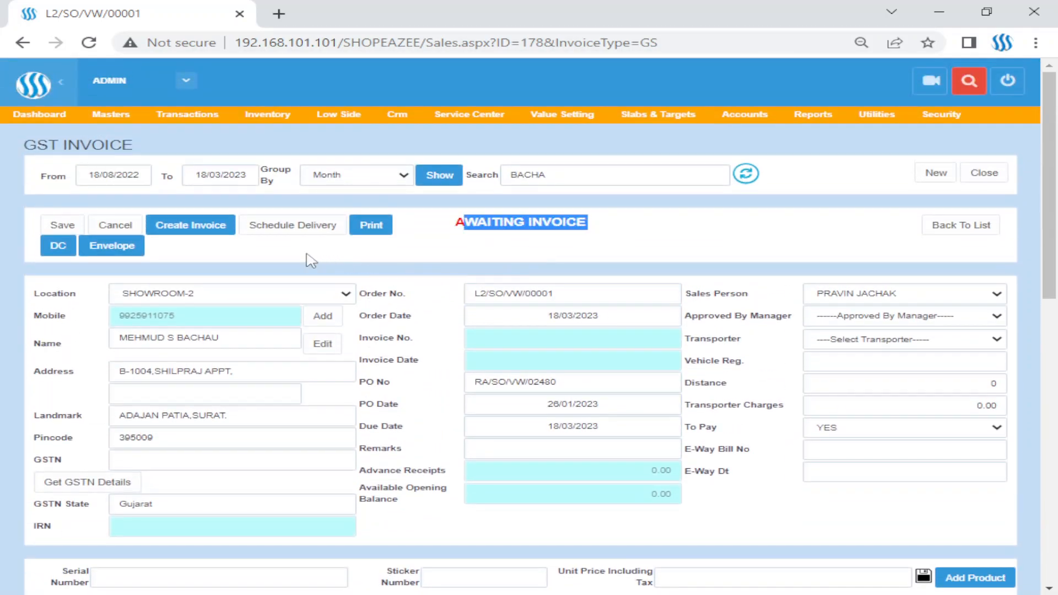
# Try to create the invoice for the replacement order.
pyautogui.scroll(-5, 315, 257)
pyautogui.scroll(2, 308, 248)
pyautogui.scroll(2, 299, 239)
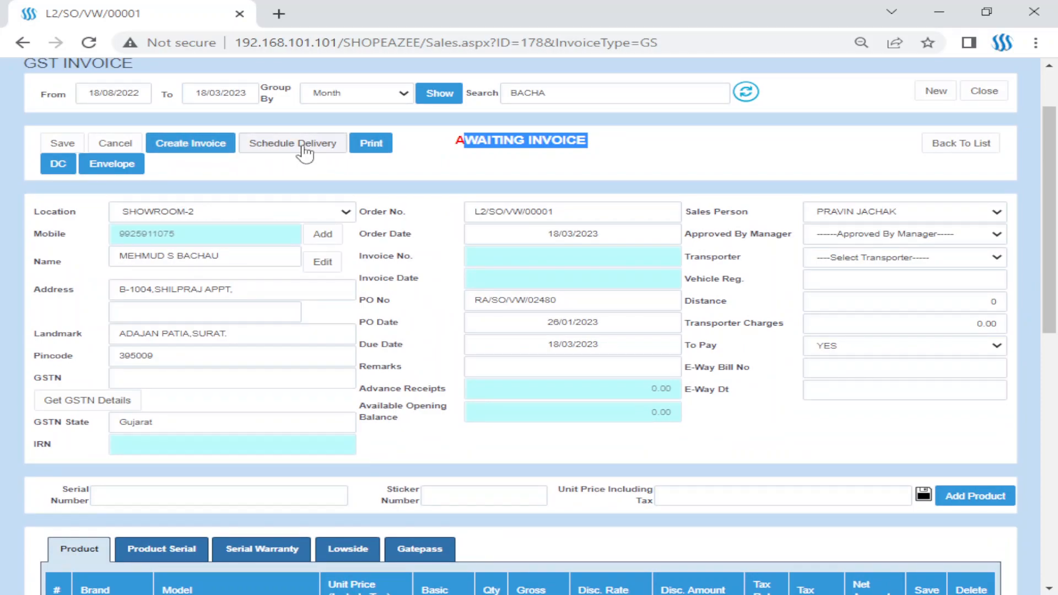
pyautogui.click(179, 146)
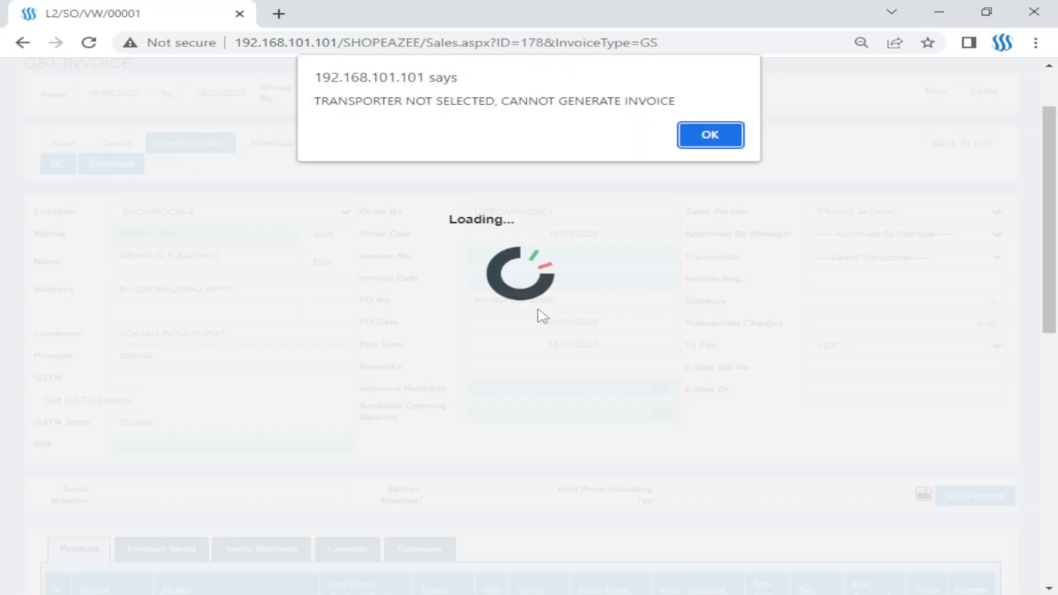
pyautogui.click(714, 130)
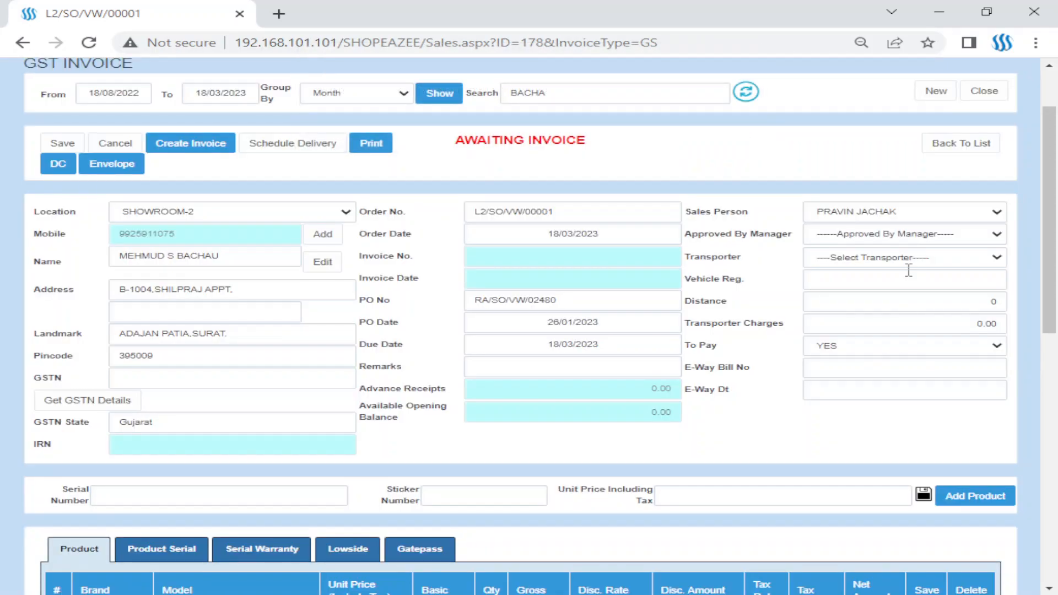
# Choose the approving manager and the transporter for the replacement order and save it.
pyautogui.click(879, 236)
pyautogui.click(847, 262)
pyautogui.click(846, 261)
pyautogui.click(845, 277)
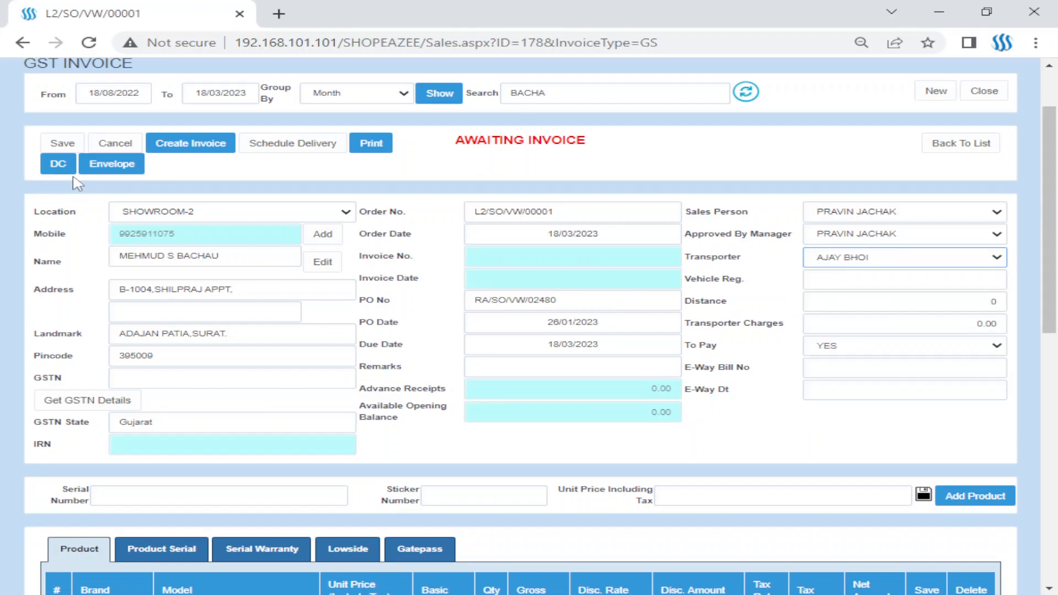
pyautogui.click(67, 144)
pyautogui.click(624, 136)
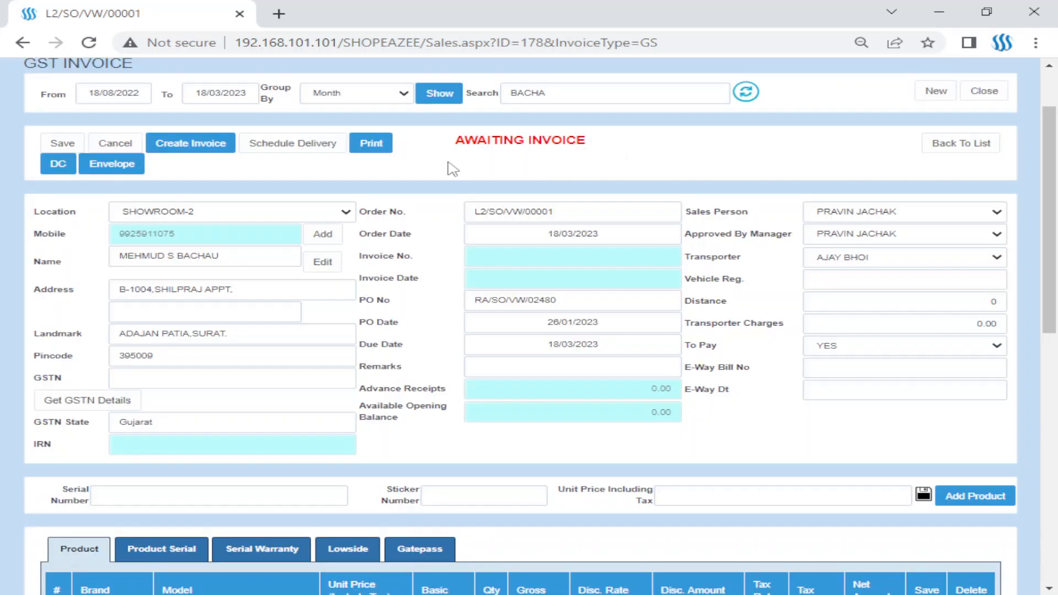
# Create the GST invoice from the saved replacement order.
pyautogui.click(163, 144)
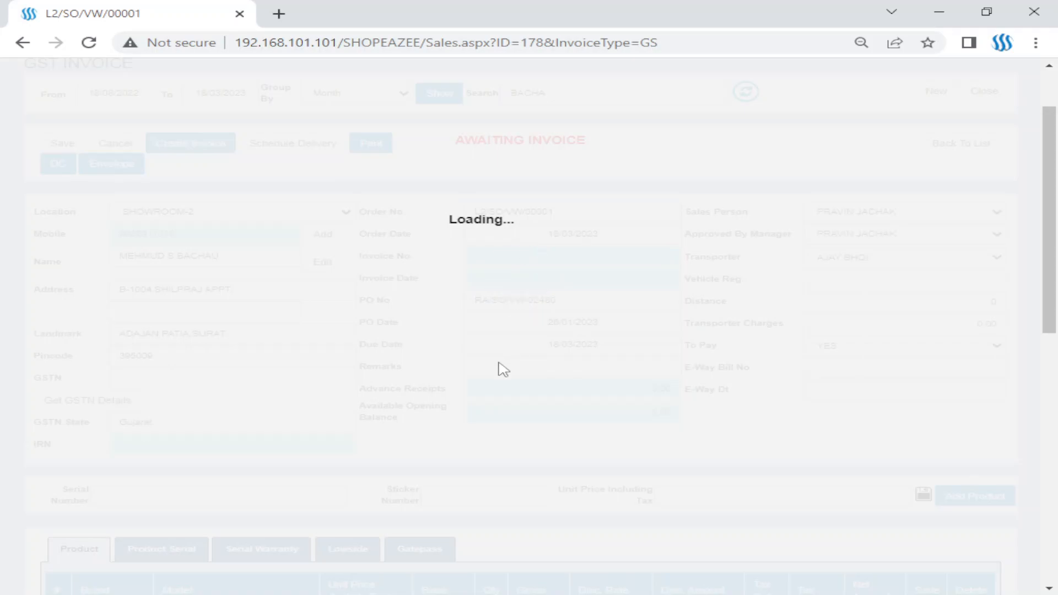
pyautogui.click(702, 141)
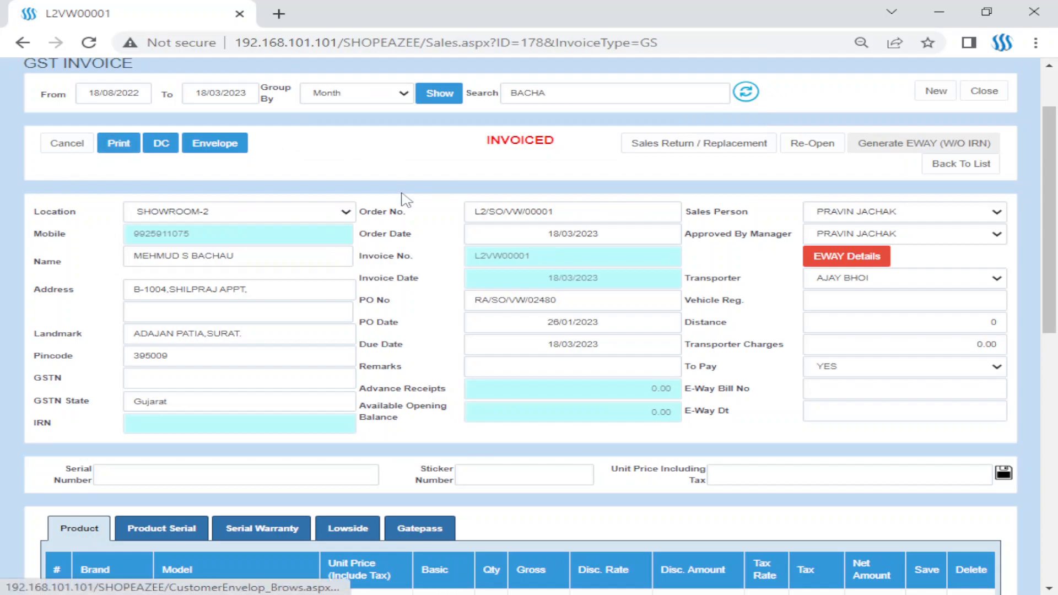
pyautogui.scroll(-4, 400, 205)
pyautogui.scroll(4, 400, 205)
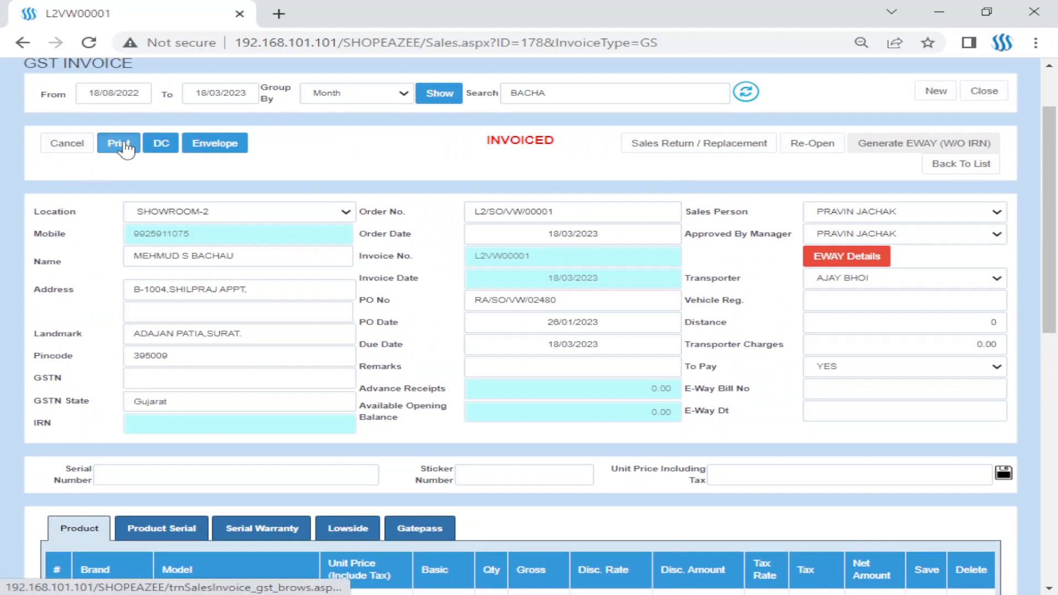
# Open the printable tax invoice and review its PO number, PO date, product line, tax details and totals.
pyautogui.click(116, 144)
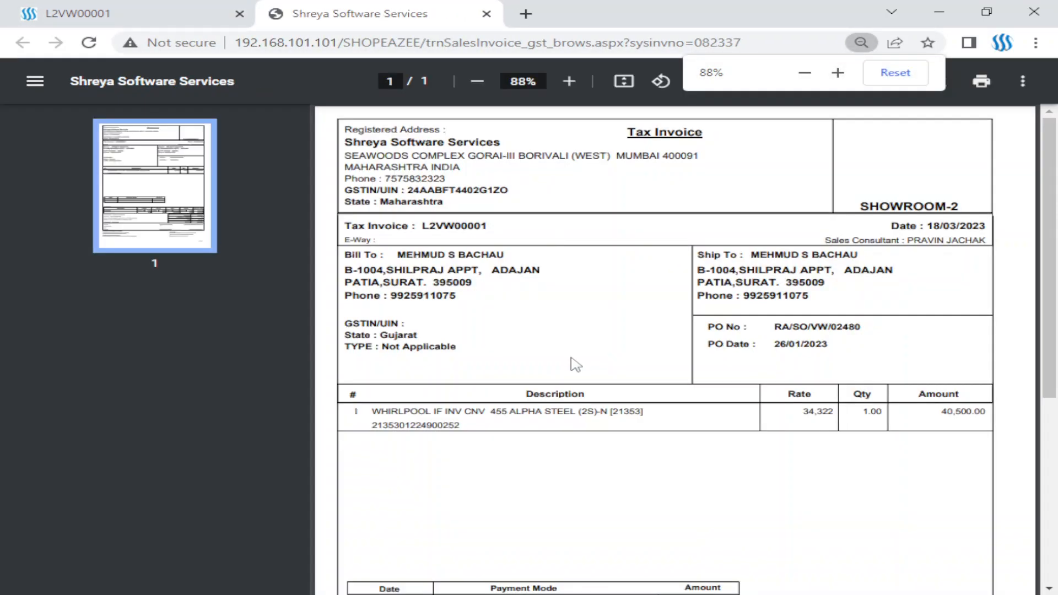
pyautogui.scroll(-1, 570, 388)
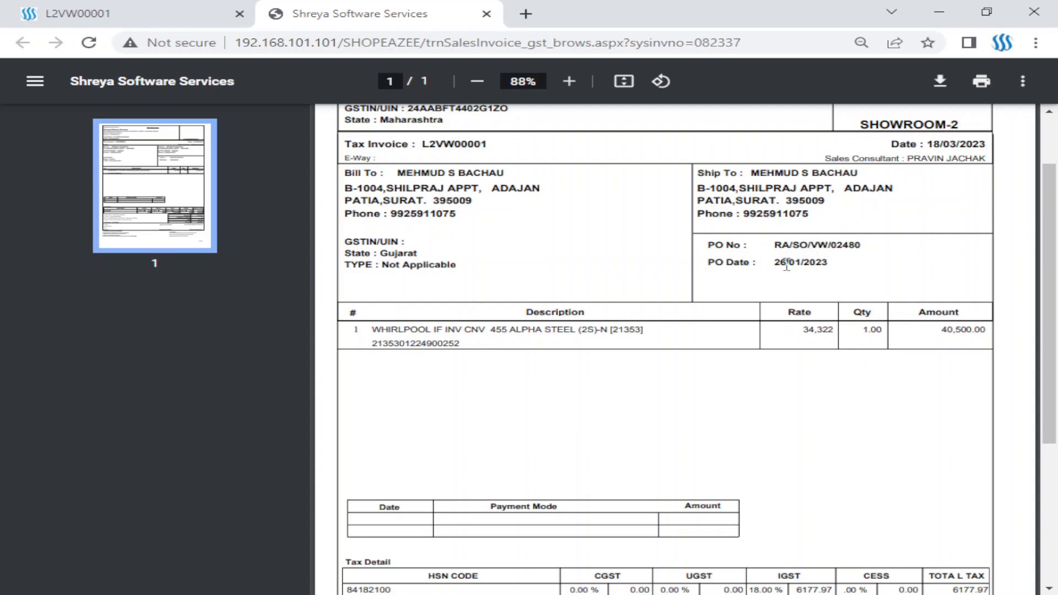
pyautogui.moveTo(775, 243); pyautogui.dragTo(862, 241)
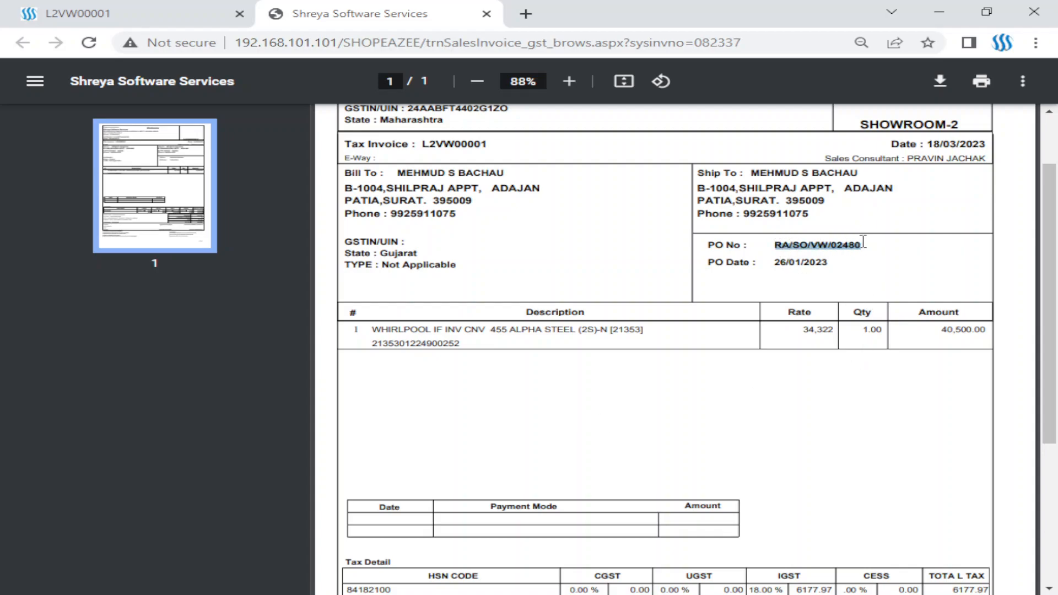
pyautogui.click(843, 283)
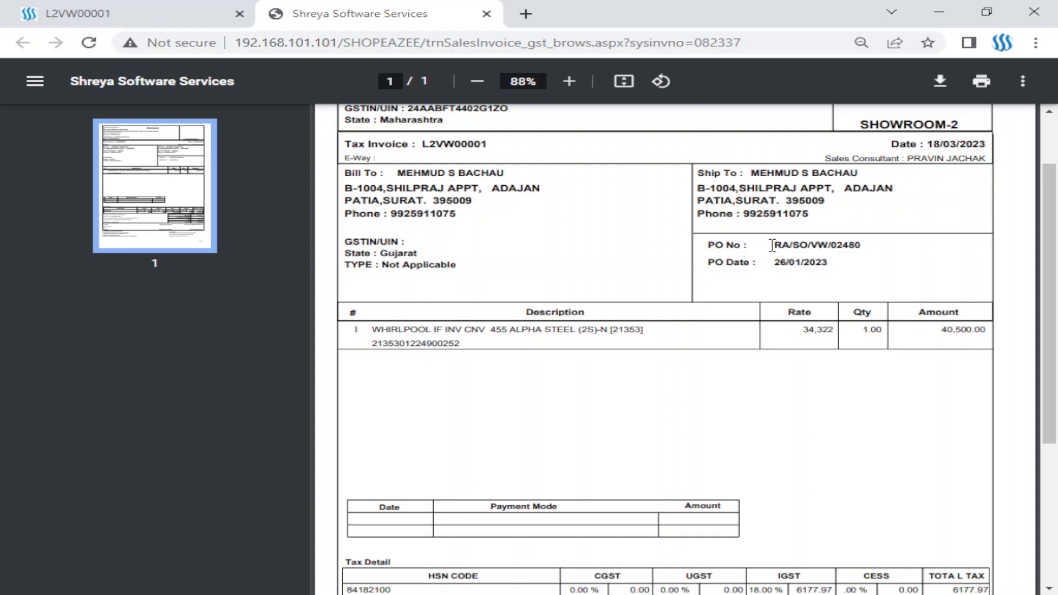
pyautogui.moveTo(778, 245); pyautogui.dragTo(880, 246)
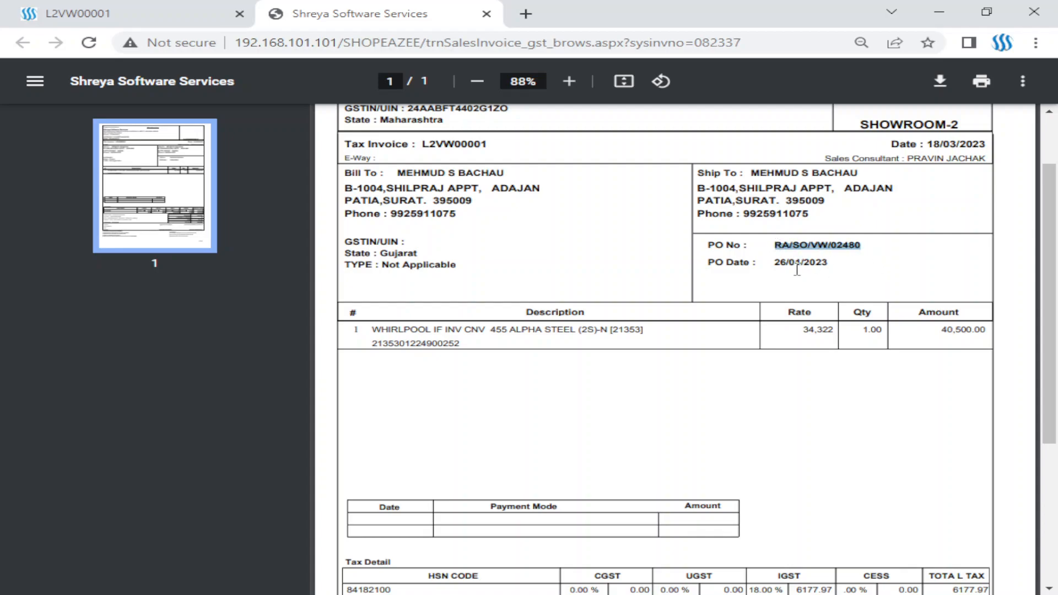
pyautogui.moveTo(775, 267); pyautogui.dragTo(835, 261)
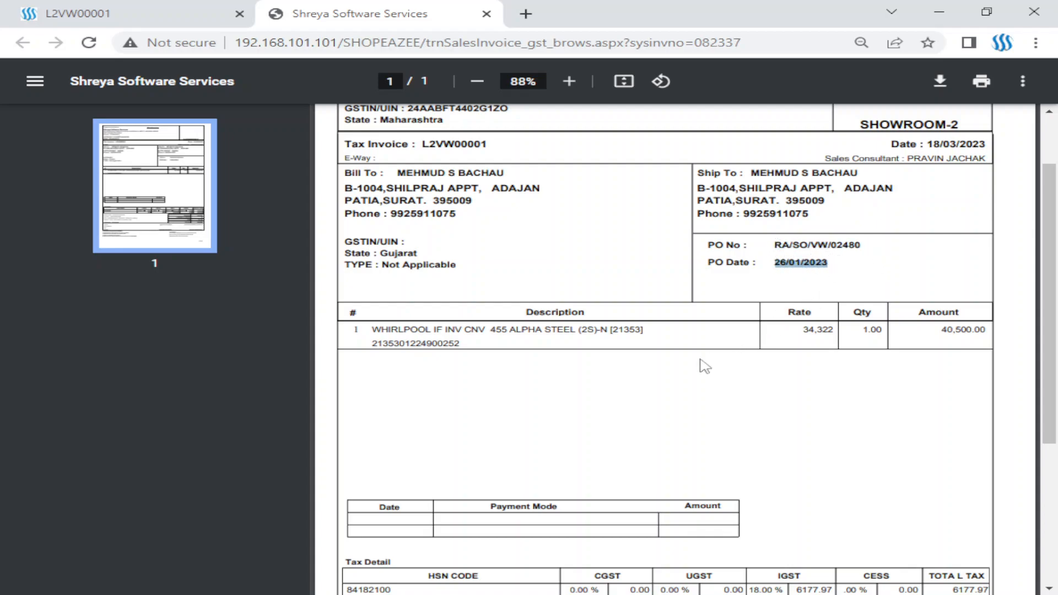
pyautogui.scroll(-5, 703, 367)
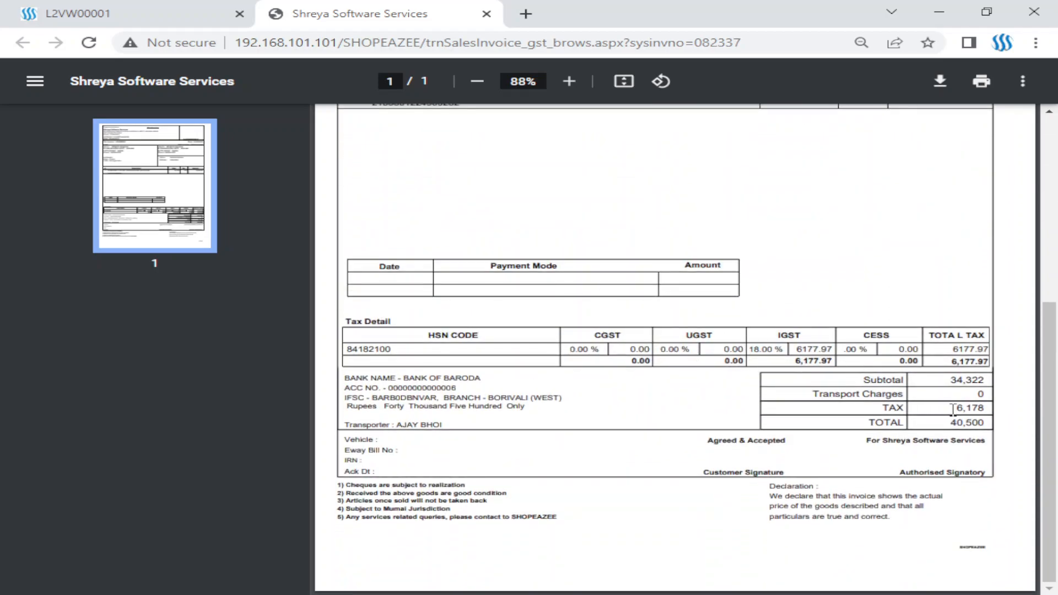
pyautogui.scroll(5, 610, 361)
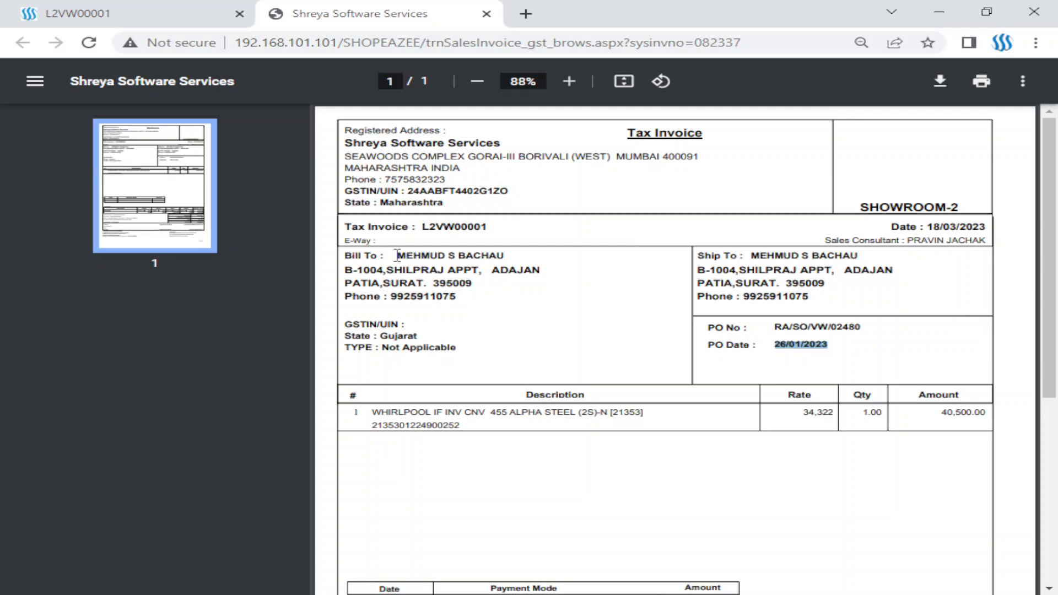
# Copy the billed customer's name from the printed invoice and open the customer ledger page.
pyautogui.moveTo(396, 255); pyautogui.dragTo(513, 257)
pyautogui.hotkey('ctrl', 'c')
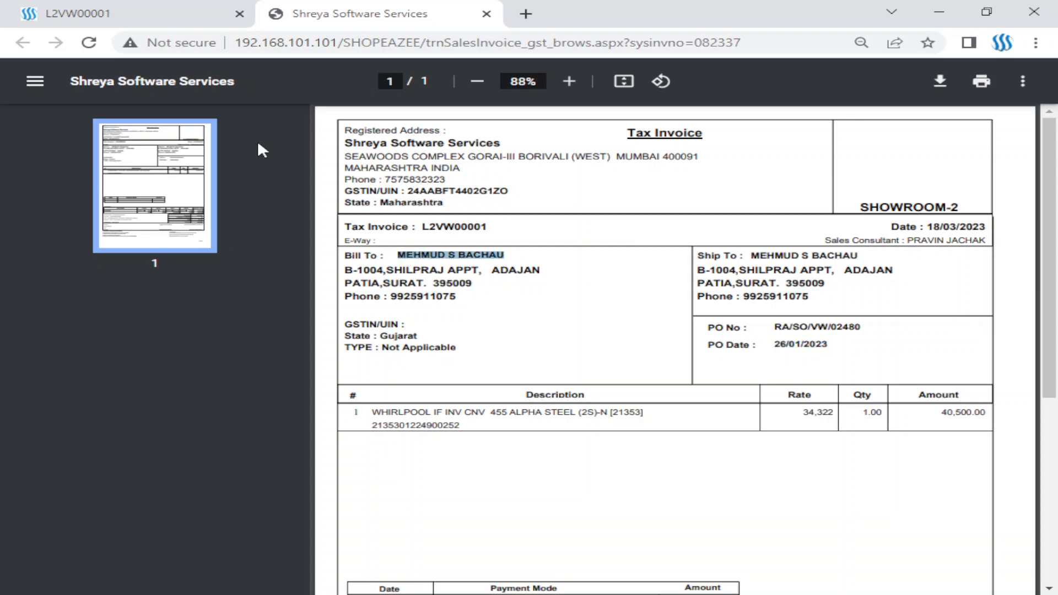
pyautogui.click(165, 13)
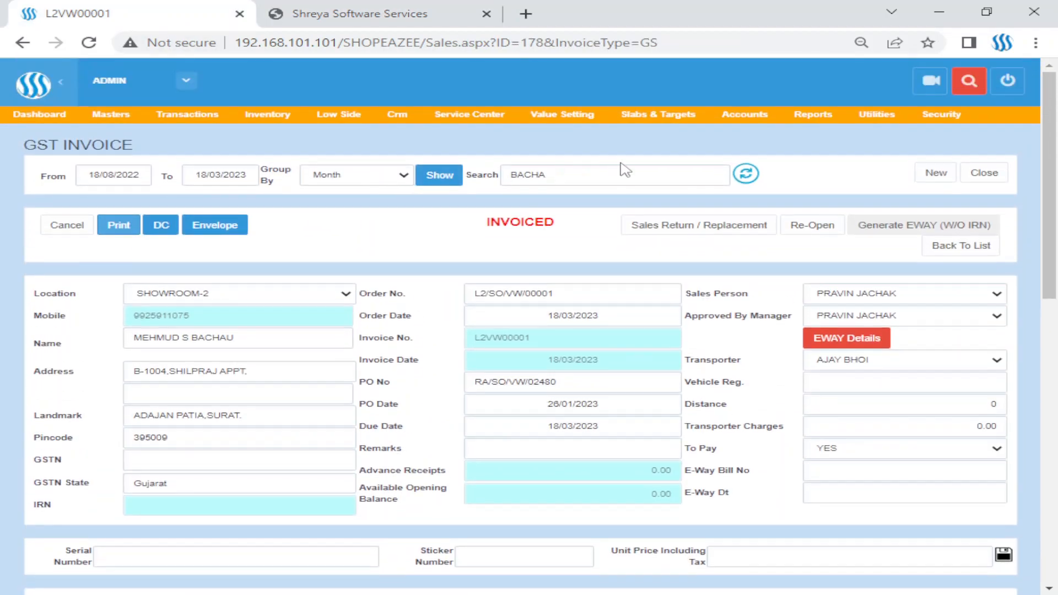
pyautogui.moveTo(745, 115)
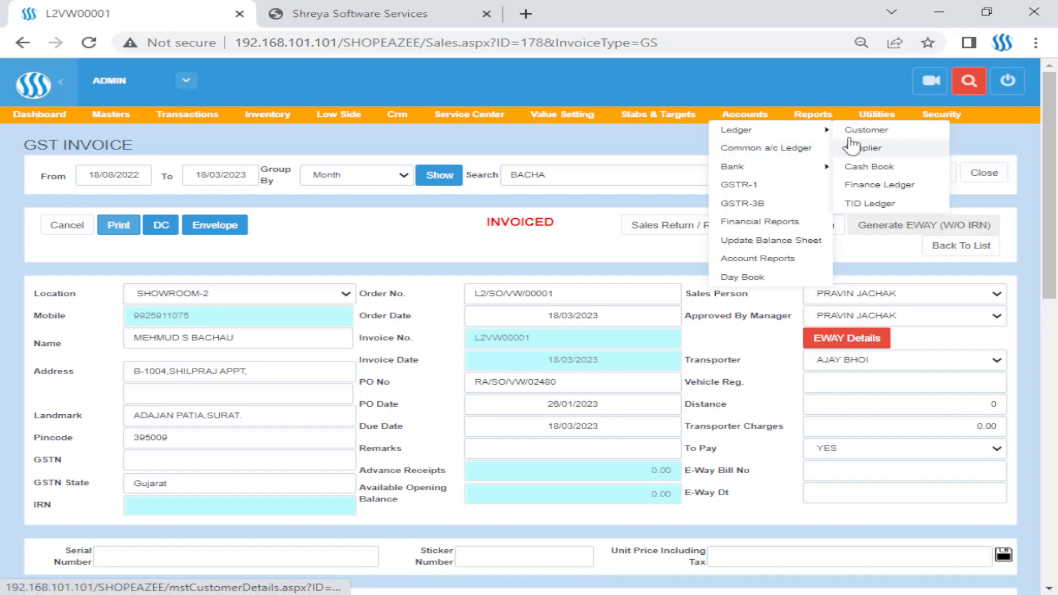
pyautogui.click(854, 148)
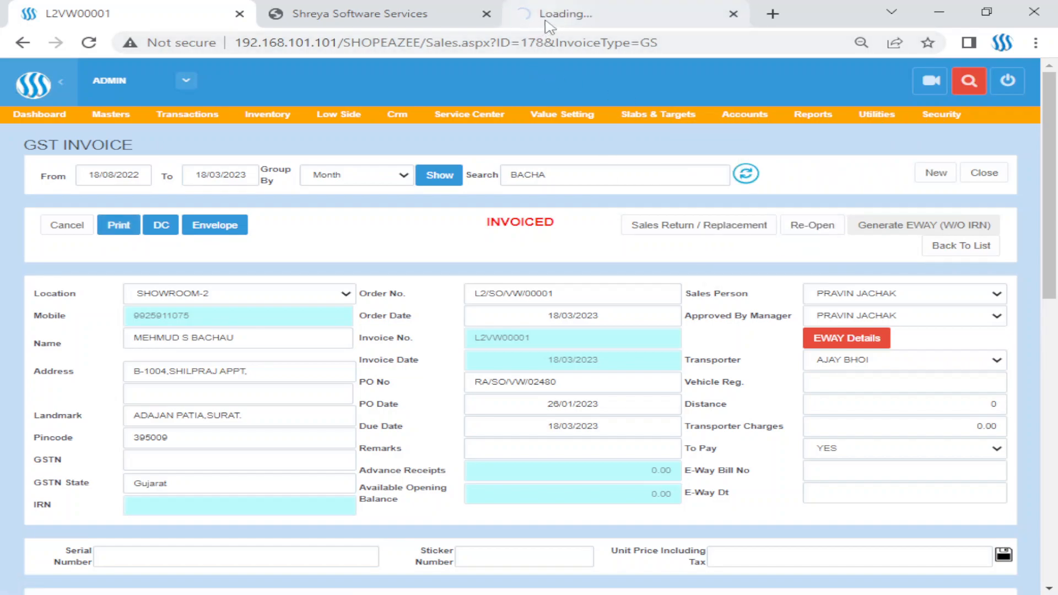
pyautogui.click(546, 22)
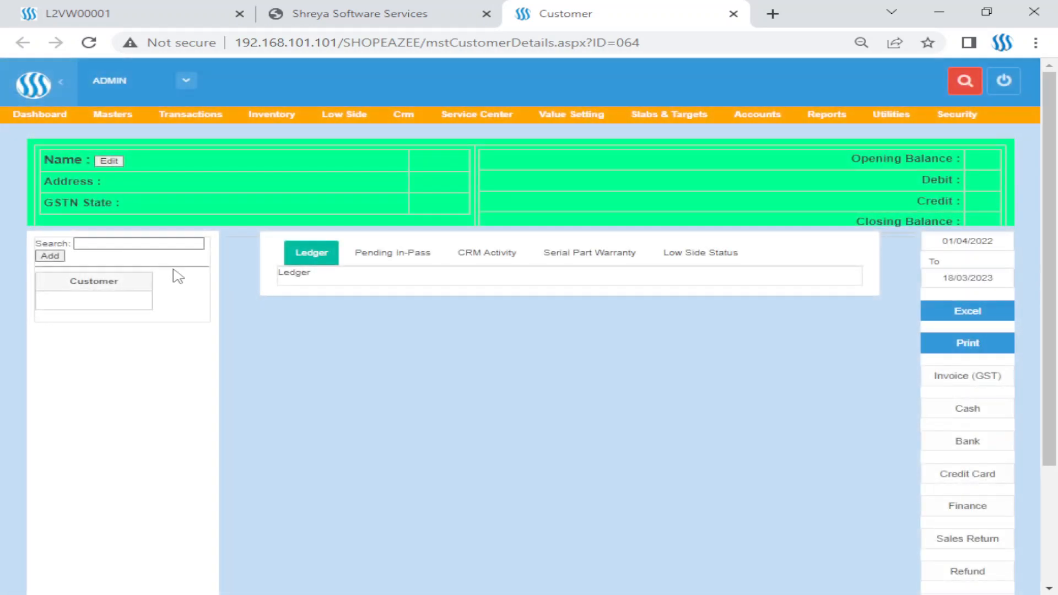
# Search for the customer by the copied name and show their ledger.
pyautogui.click(152, 244)
pyautogui.hotkey('ctrl', 'v')
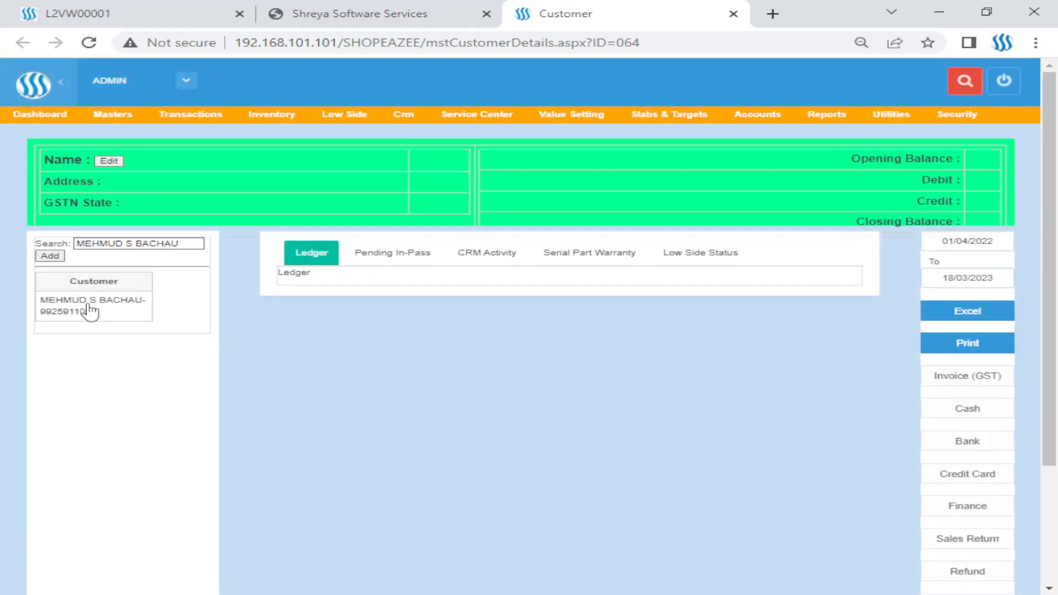
pyautogui.click(82, 306)
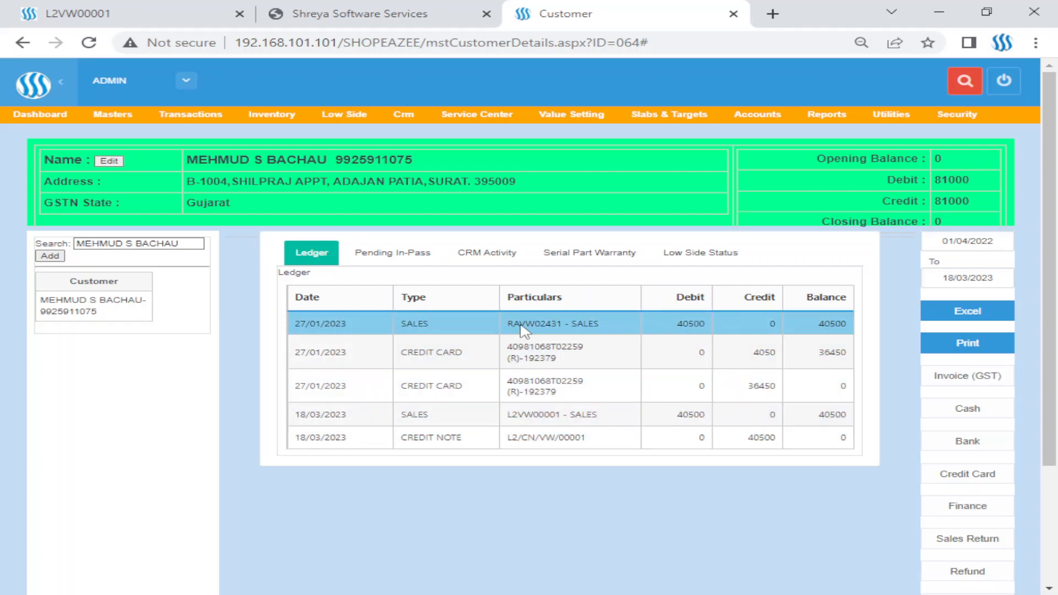
# Review the customer's pending in-pass, CRM activity, serial part warranty and low side status, and return to the ledger.
pyautogui.click(395, 257)
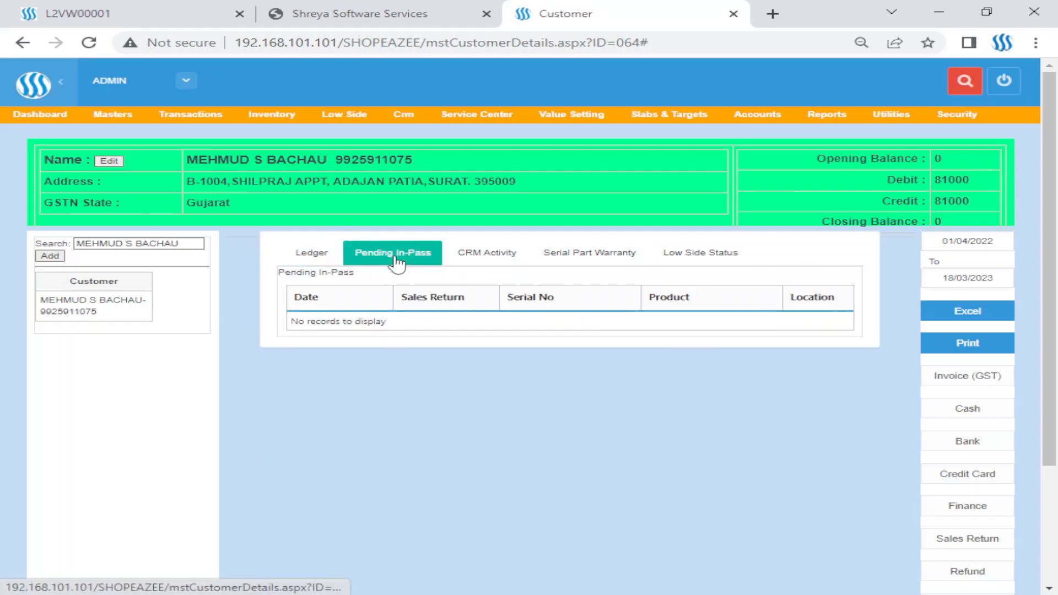
pyautogui.click(511, 259)
pyautogui.click(621, 261)
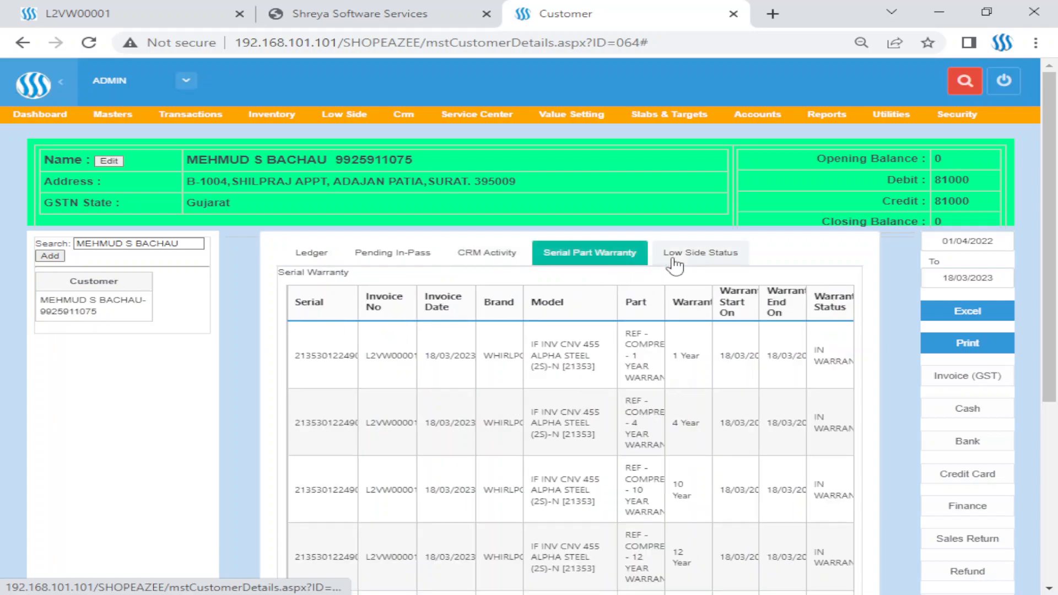
pyautogui.click(669, 253)
pyautogui.click(319, 255)
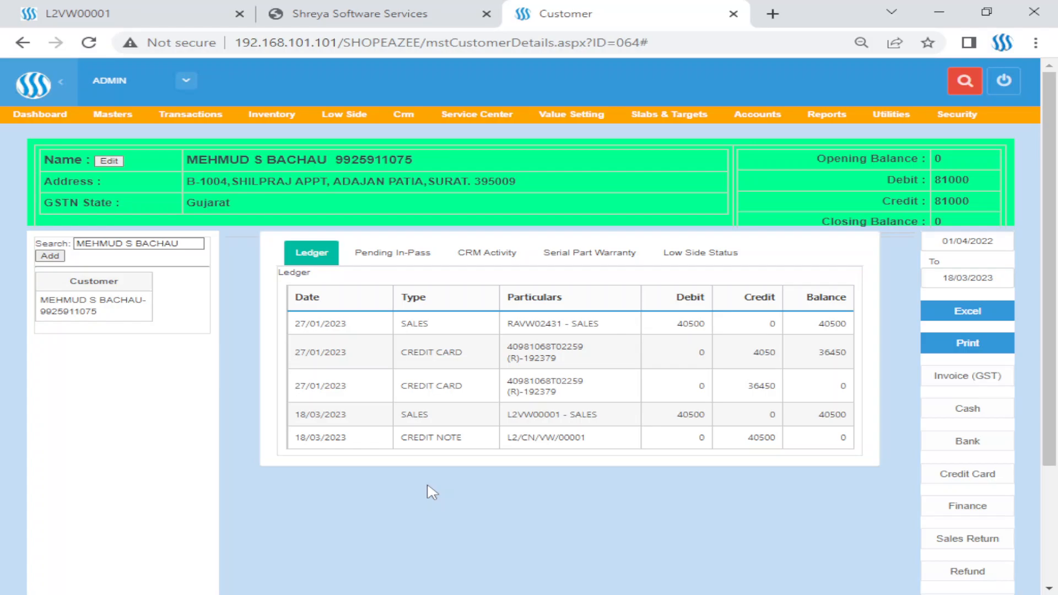
# Copy the customer's mobile number from the ledger header and open the Sales Return page in a separate tab.
pyautogui.moveTo(187, 160); pyautogui.dragTo(327, 160)
pyautogui.doubleClick(386, 161)
pyautogui.moveTo(190, 114)
pyautogui.moveTo(188, 156)
pyautogui.moveTo(204, 131)
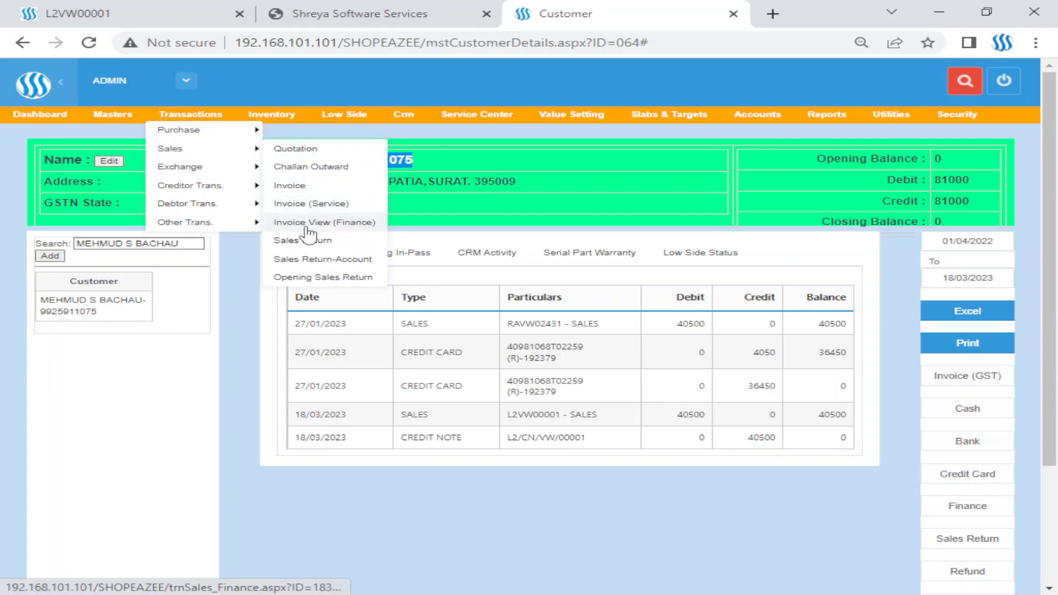
pyautogui.middleClick(298, 240)
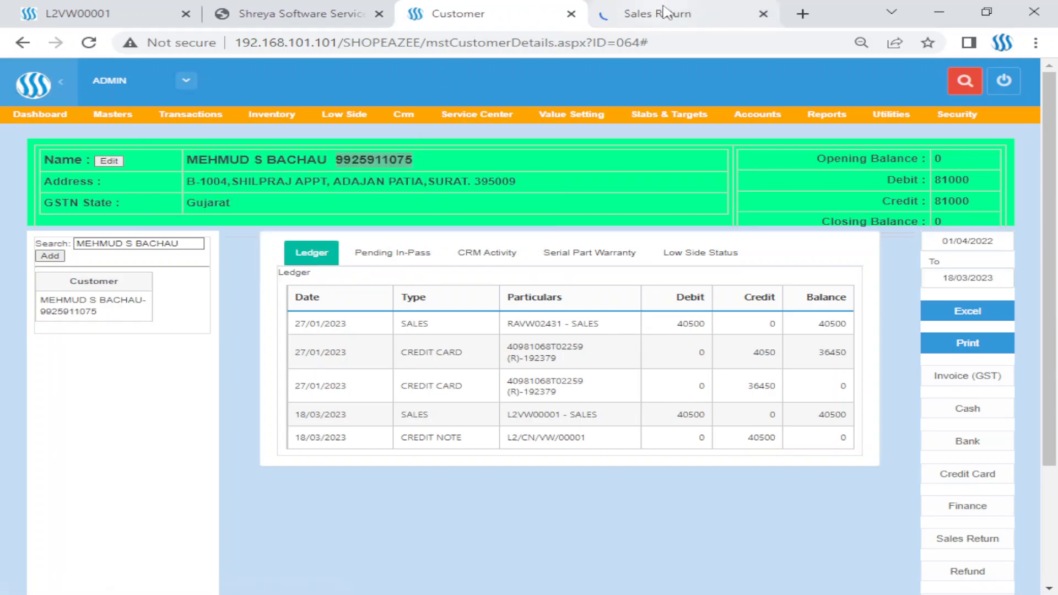
pyautogui.click(664, 13)
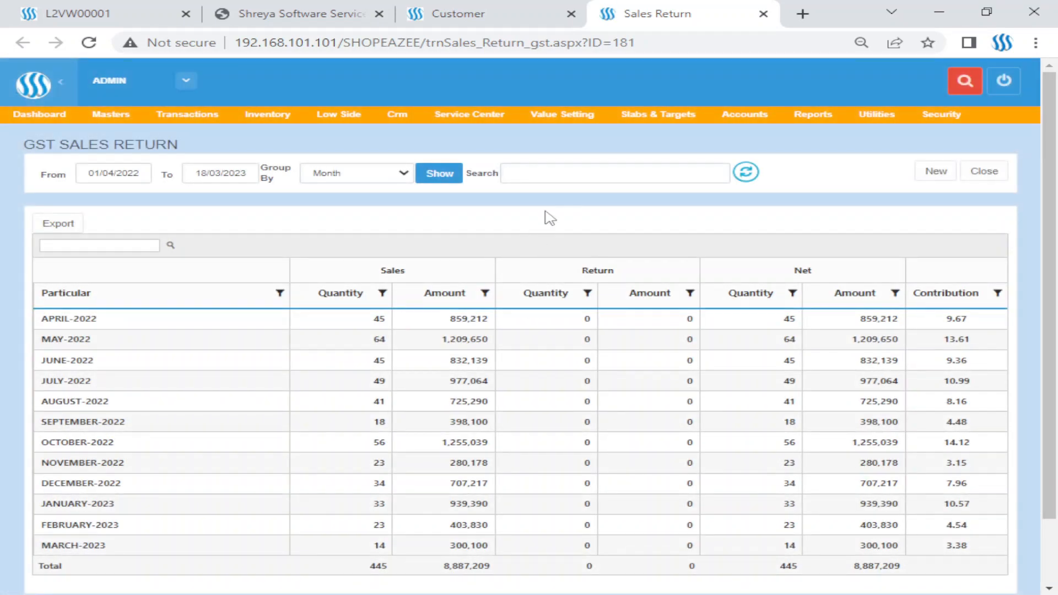
# Search the sales returns by the copied mobile number and open the customer's SHOWROOM-2 return.
pyautogui.click(548, 173)
pyautogui.hotkey('ctrl', 'v')
pyautogui.click(745, 171)
pyautogui.click(457, 294)
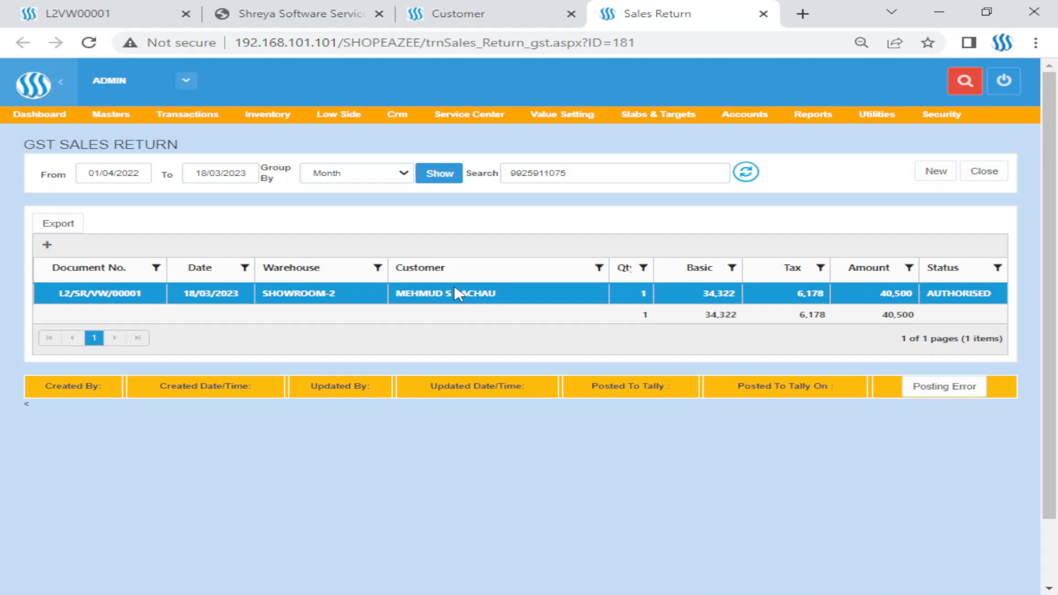
pyautogui.doubleClick(458, 294)
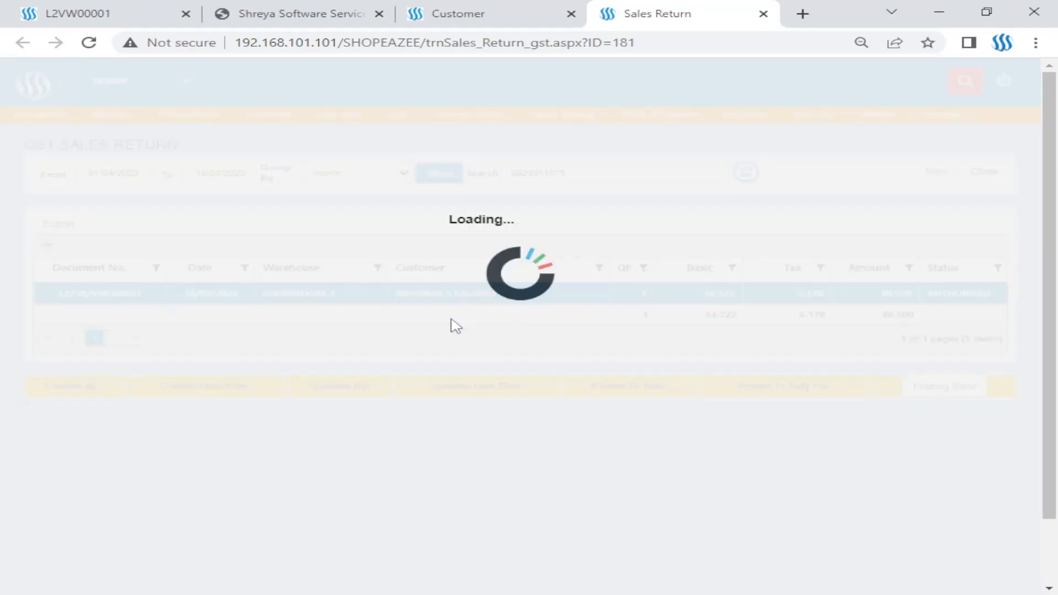